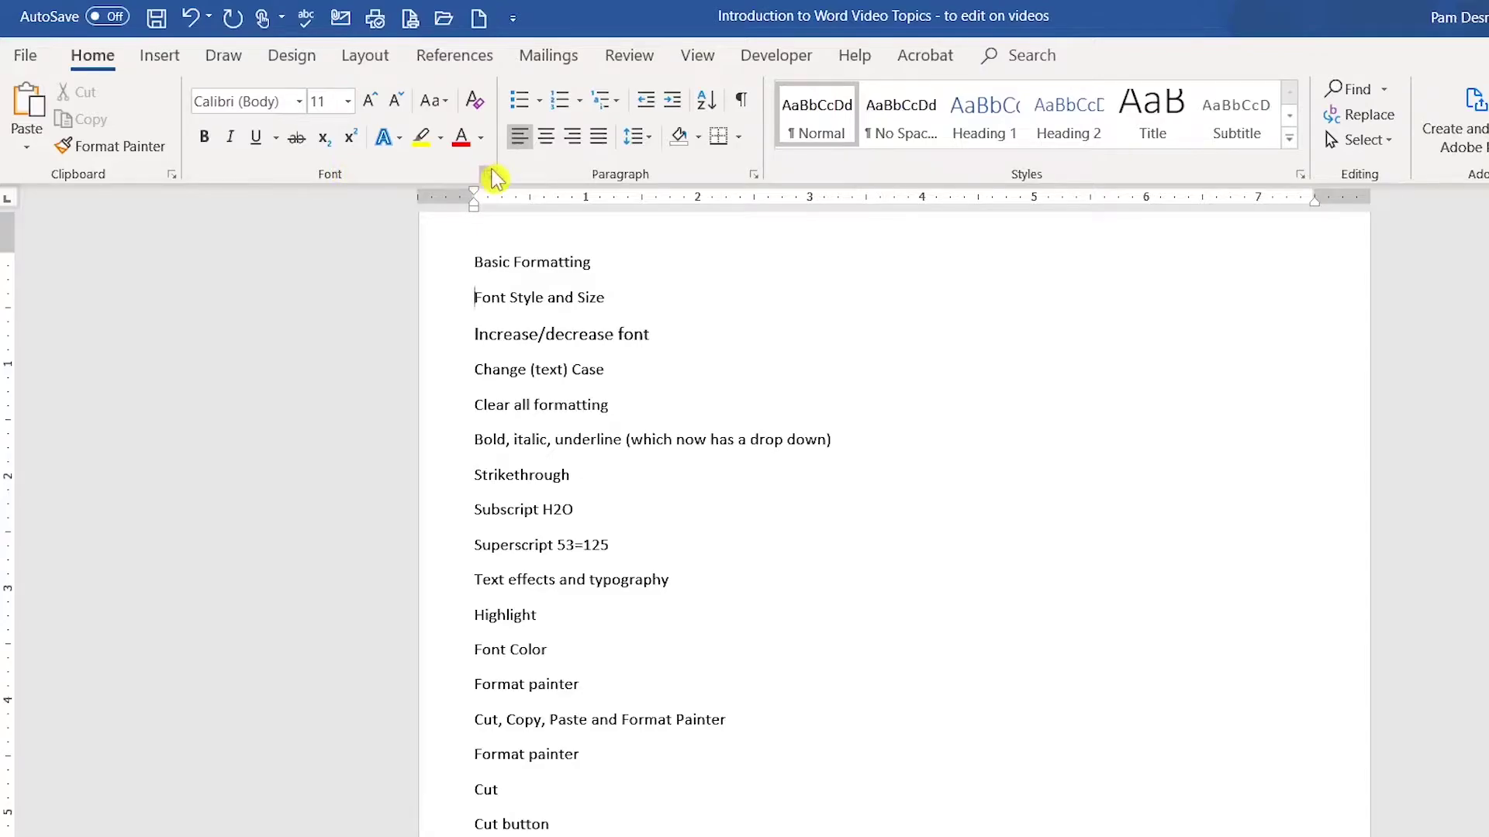
# Format the Font Style and Size line in Comic Sans MS at 16 point.
pyautogui.click(428, 304)
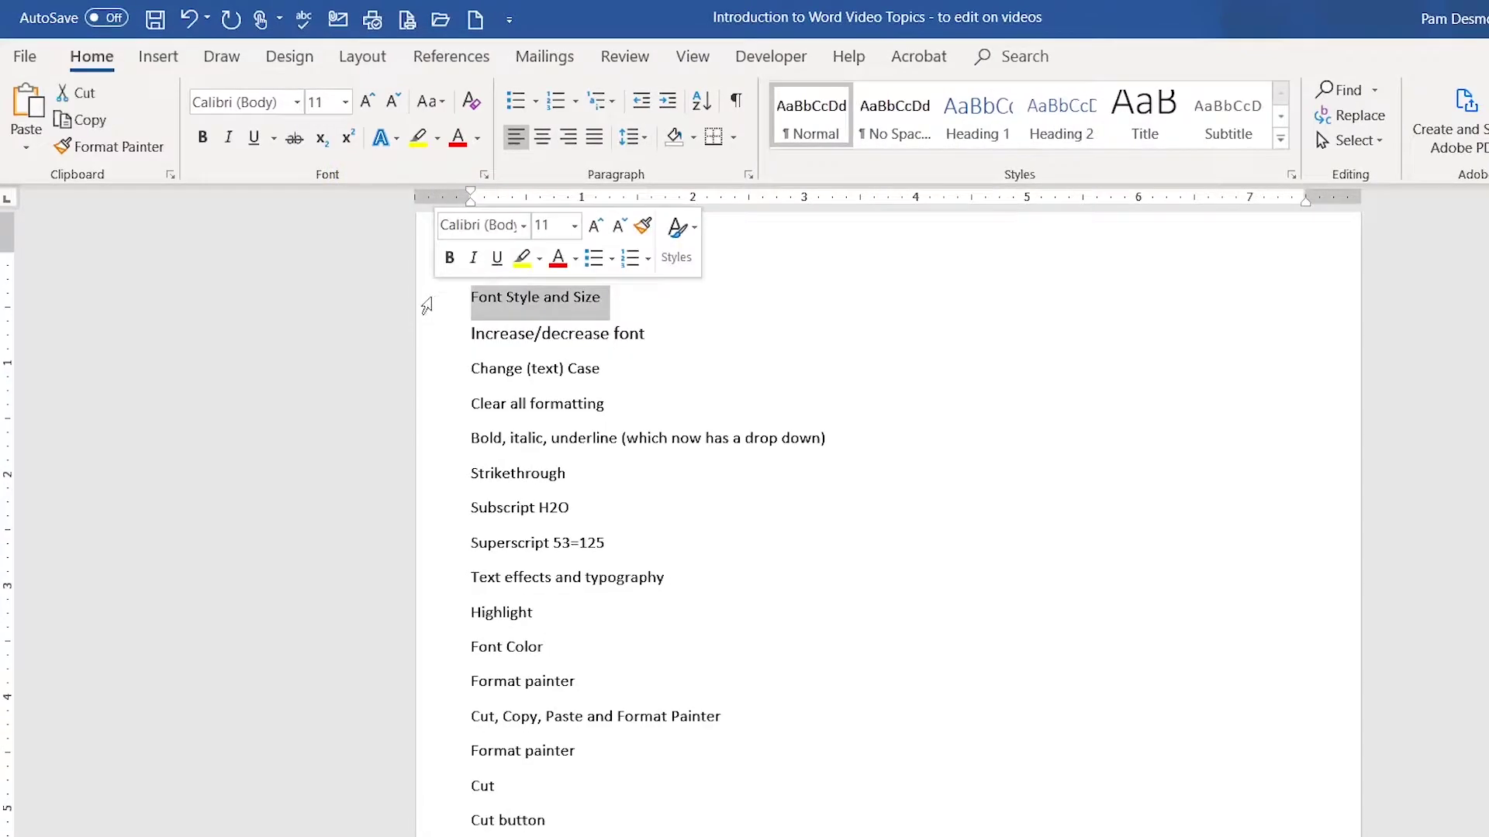
pyautogui.click(299, 102)
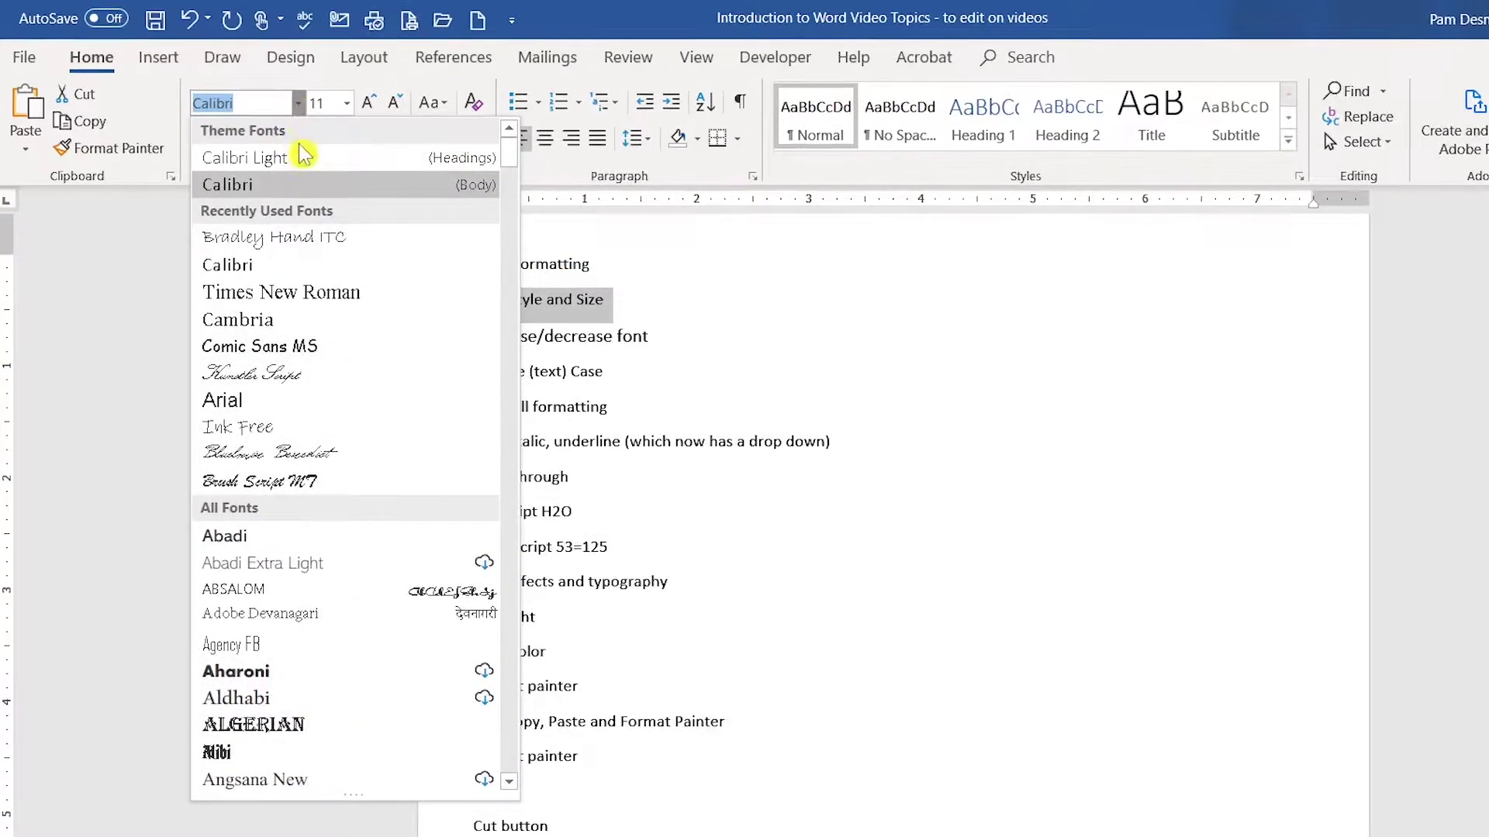
pyautogui.click(385, 355)
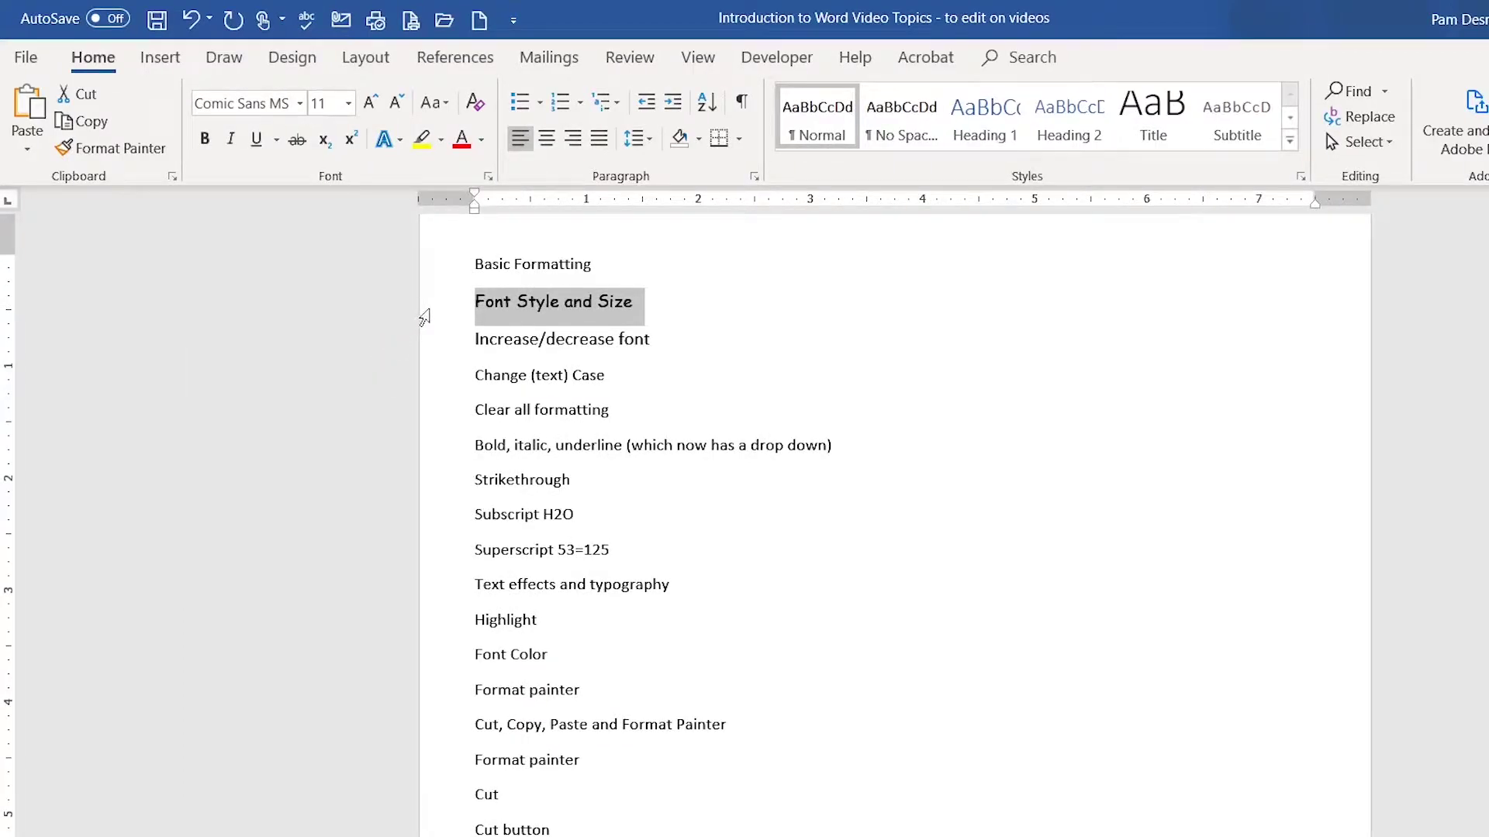
pyautogui.click(348, 107)
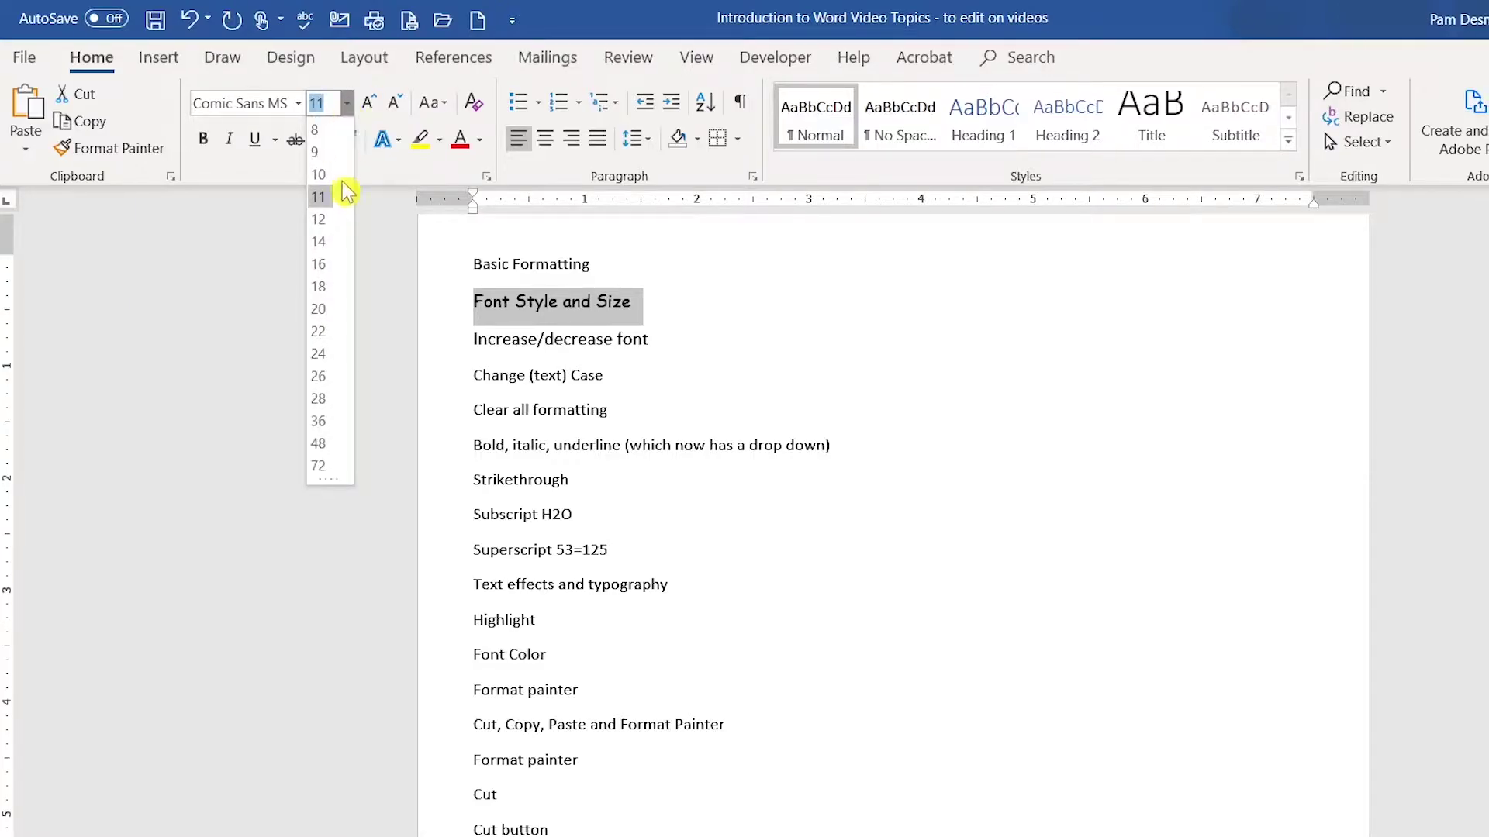
pyautogui.click(330, 267)
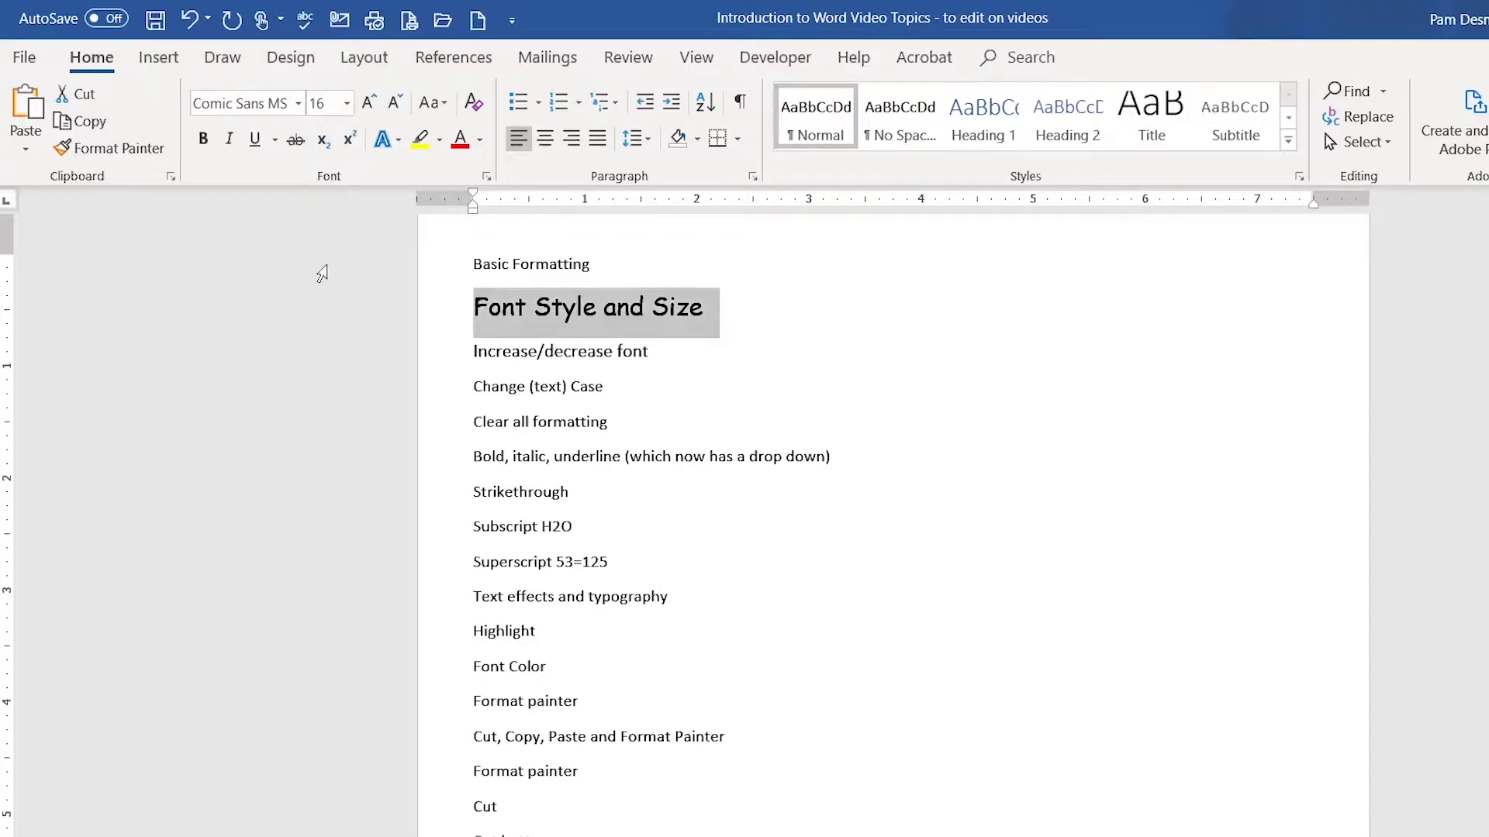
pyautogui.click(430, 362)
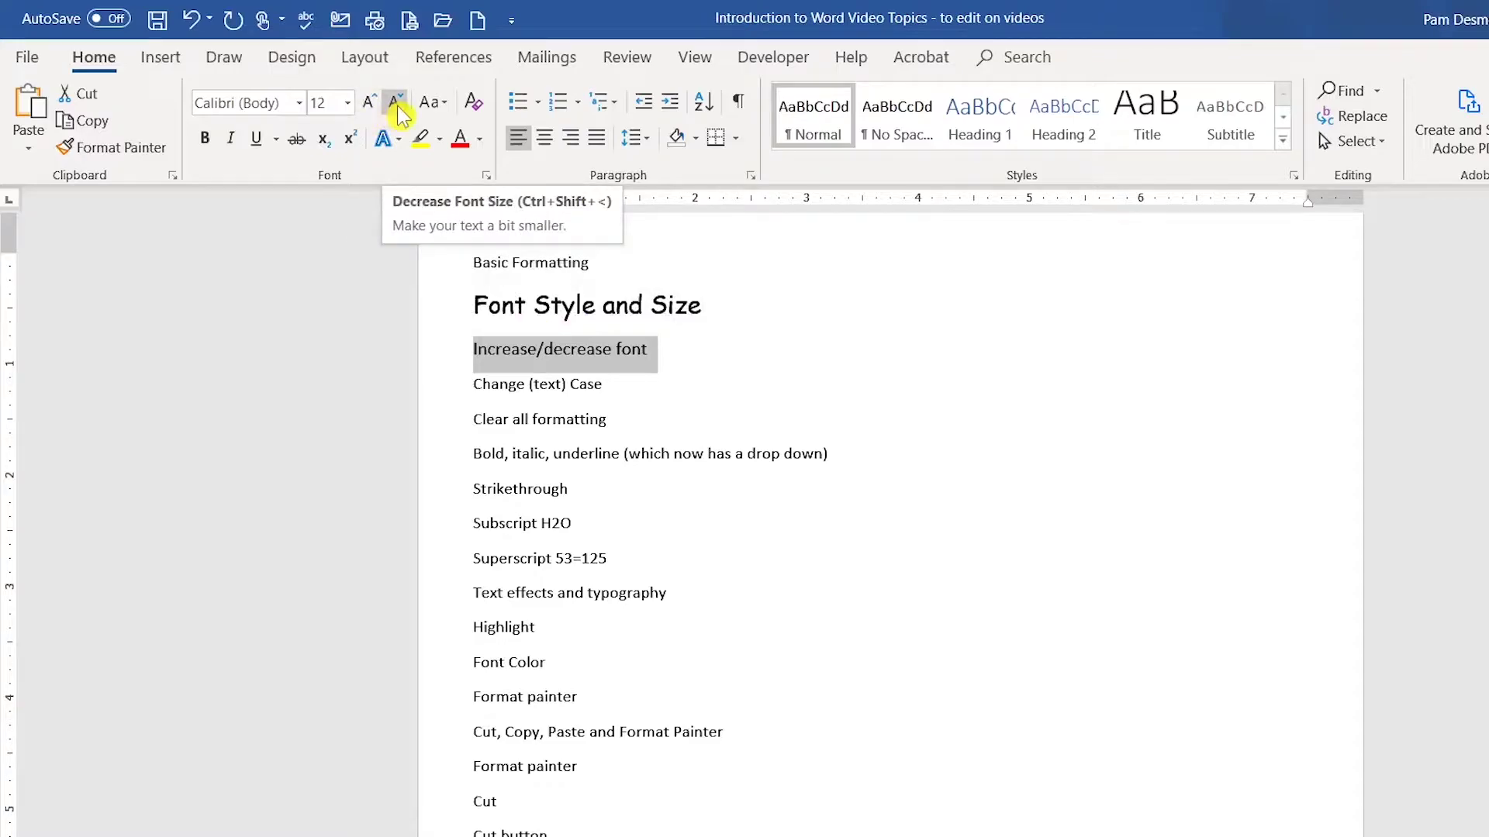
pyautogui.click(370, 108)
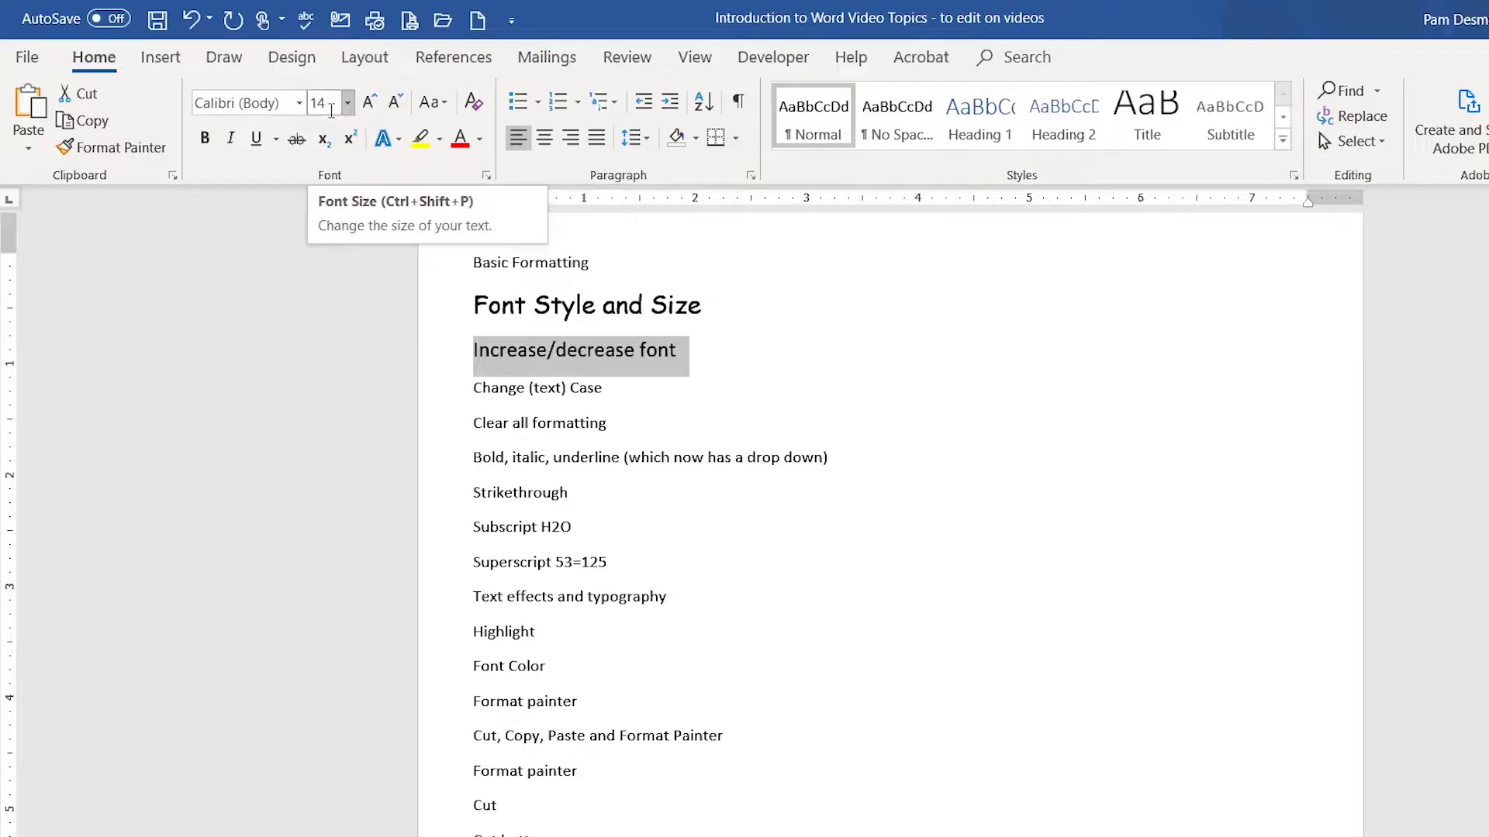
pyautogui.click(395, 113)
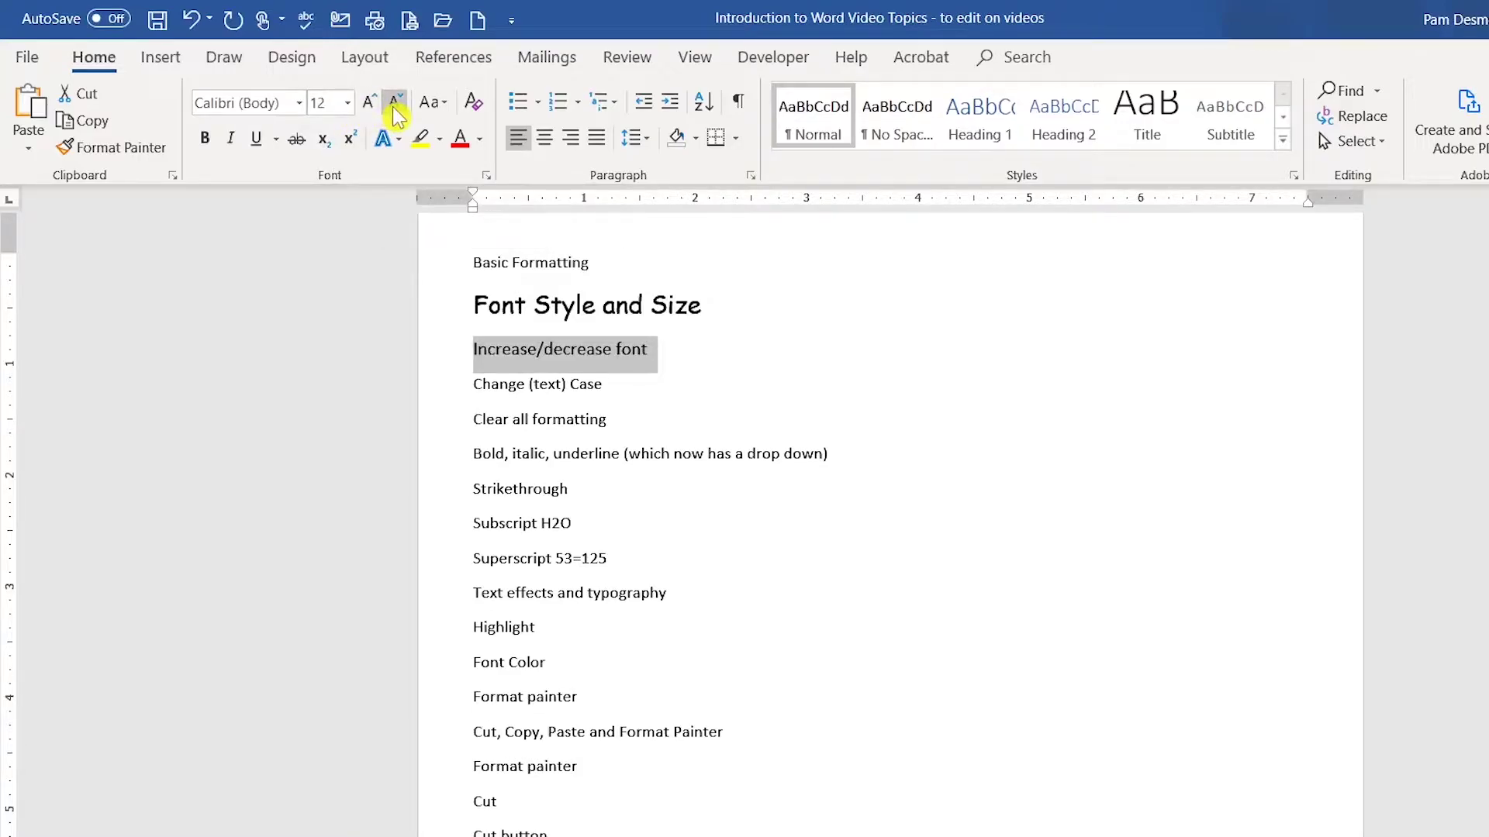
# Convert the Change (text) Case line to UPPERCASE, then to Capitalize Each Word.
pyautogui.click(440, 394)
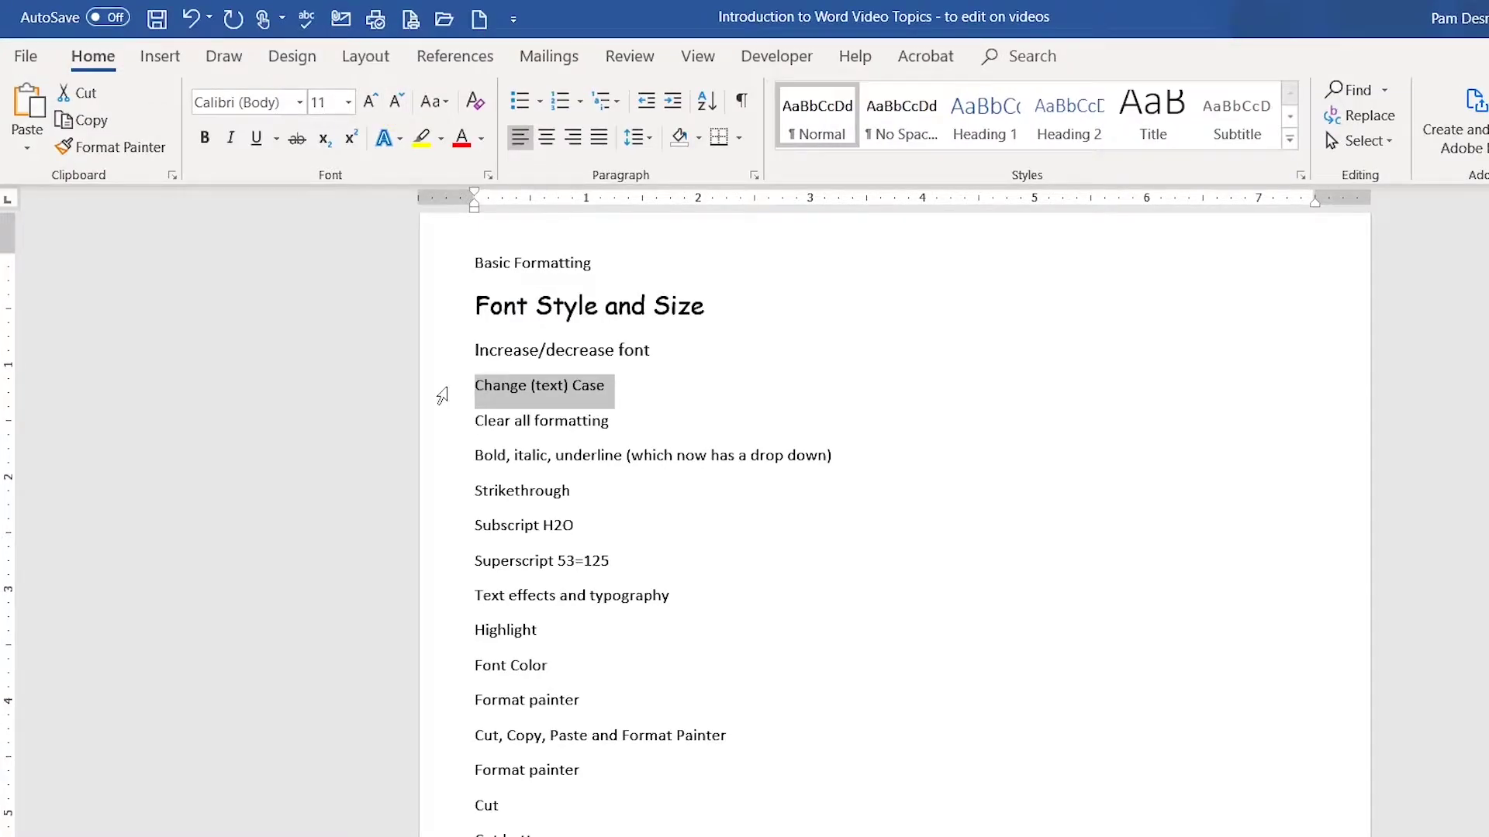
pyautogui.click(448, 115)
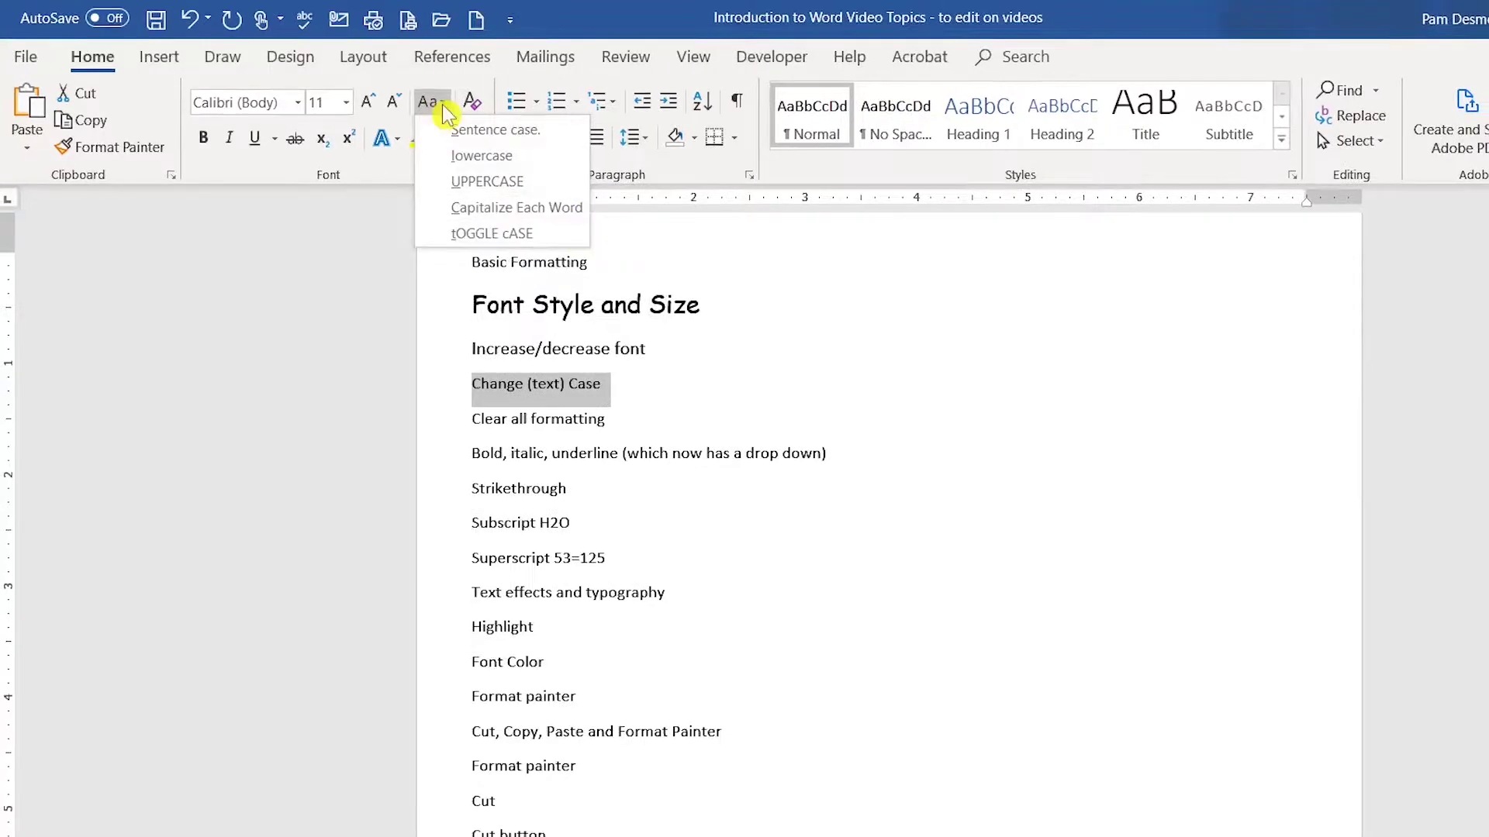
pyautogui.click(540, 188)
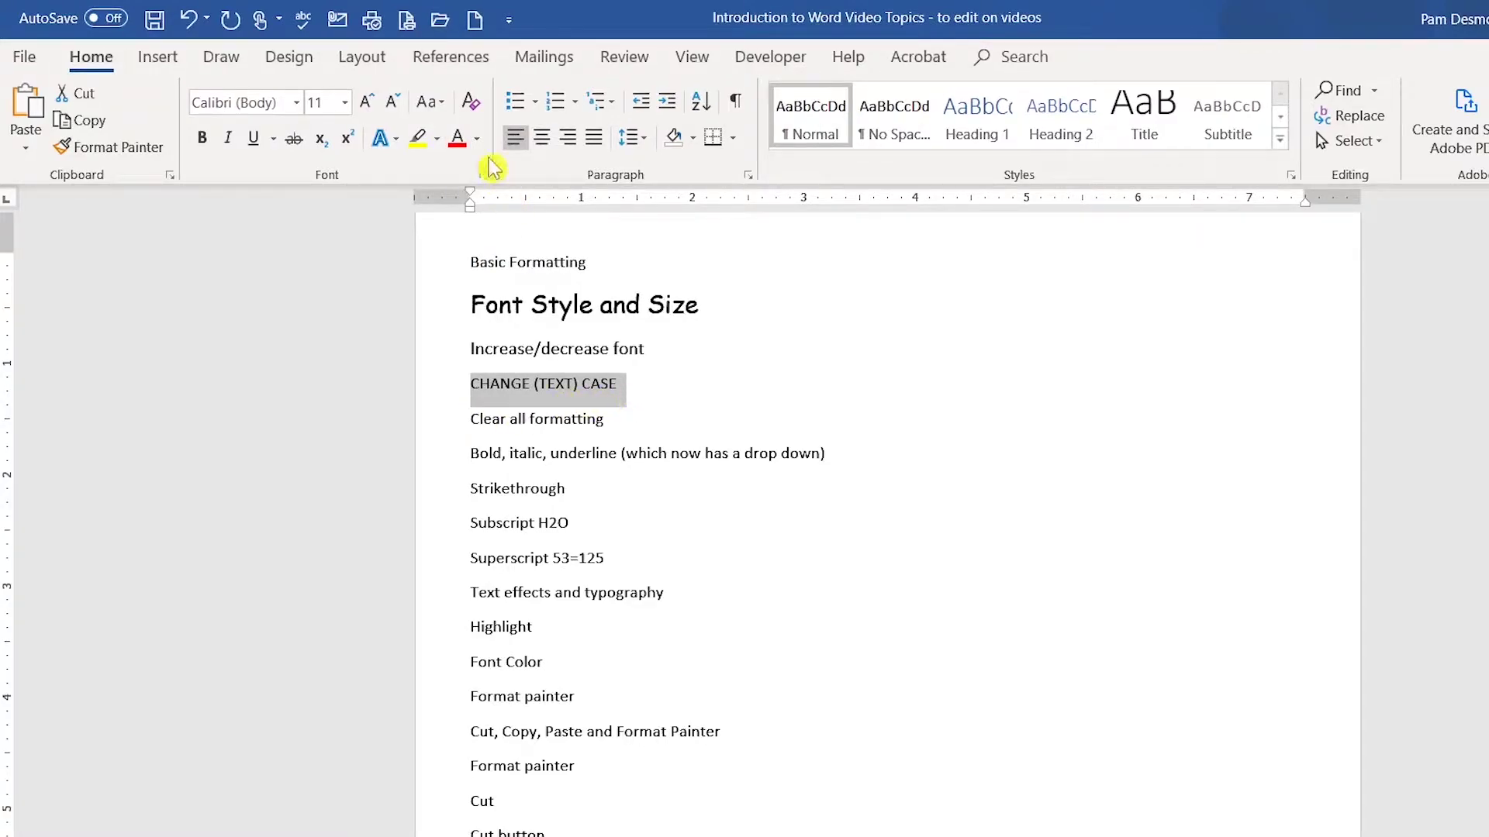
pyautogui.click(434, 103)
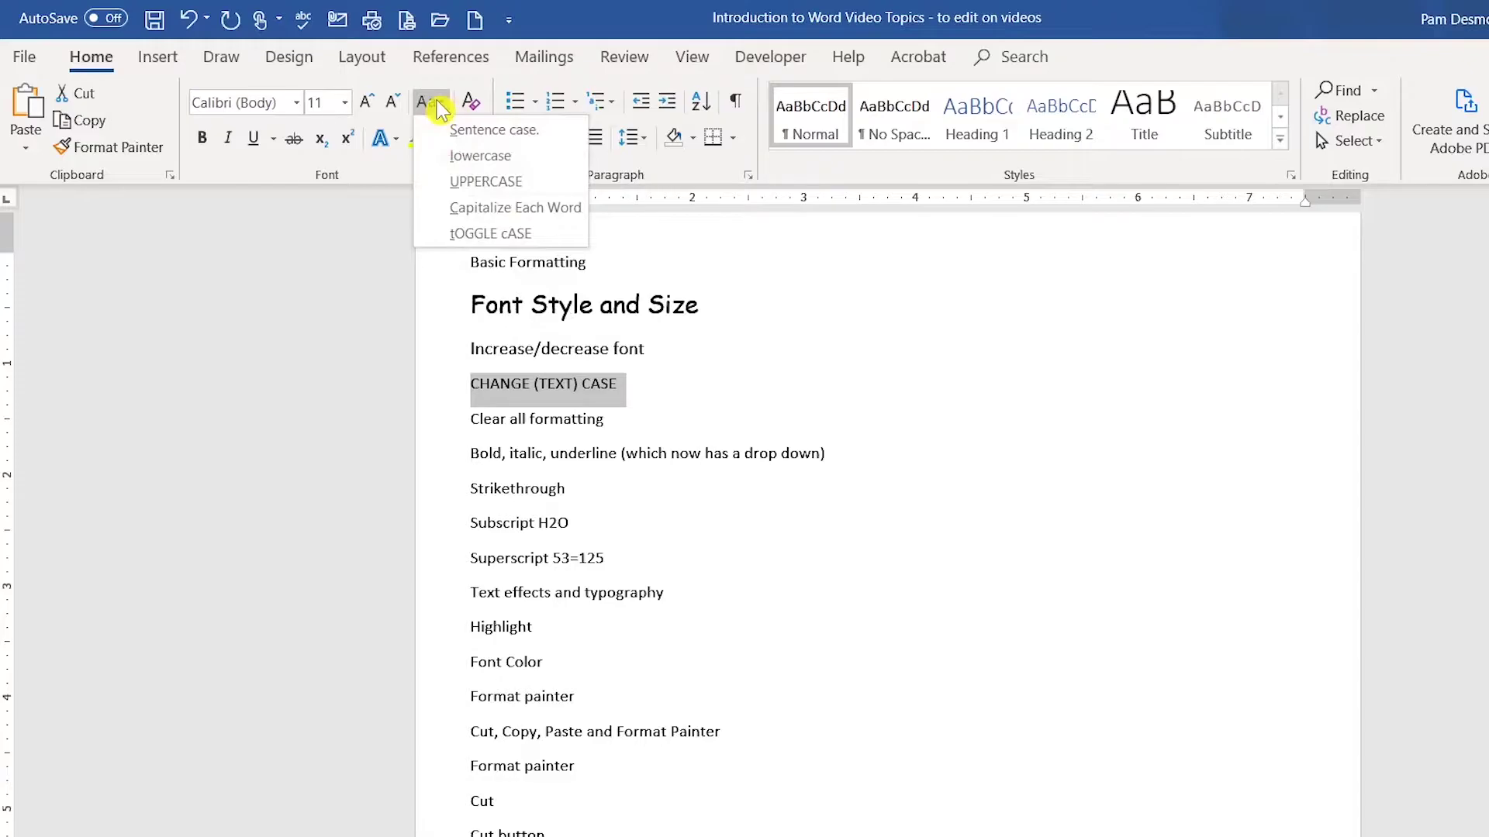
pyautogui.click(466, 207)
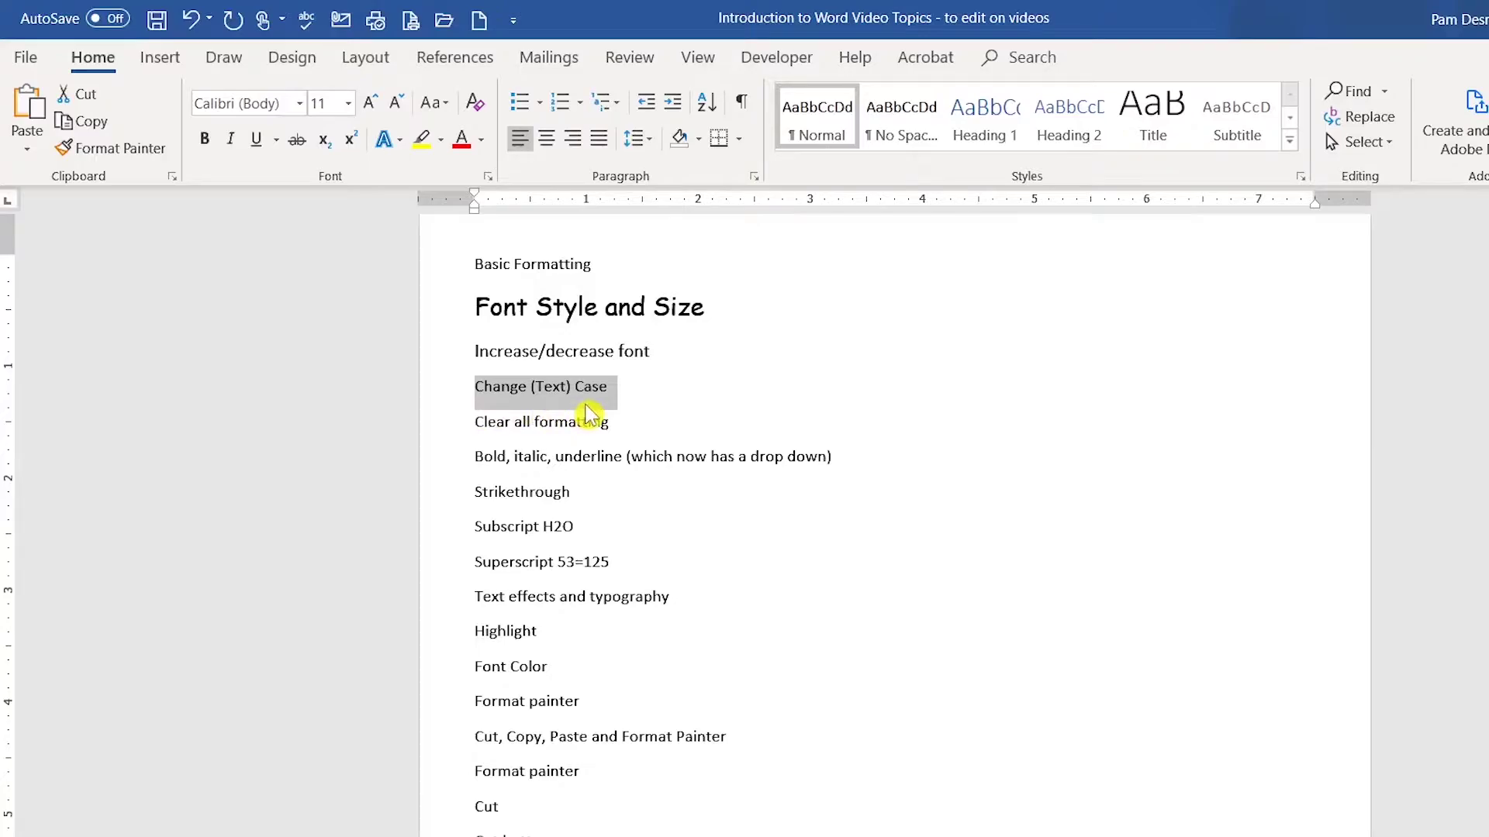
pyautogui.click(432, 422)
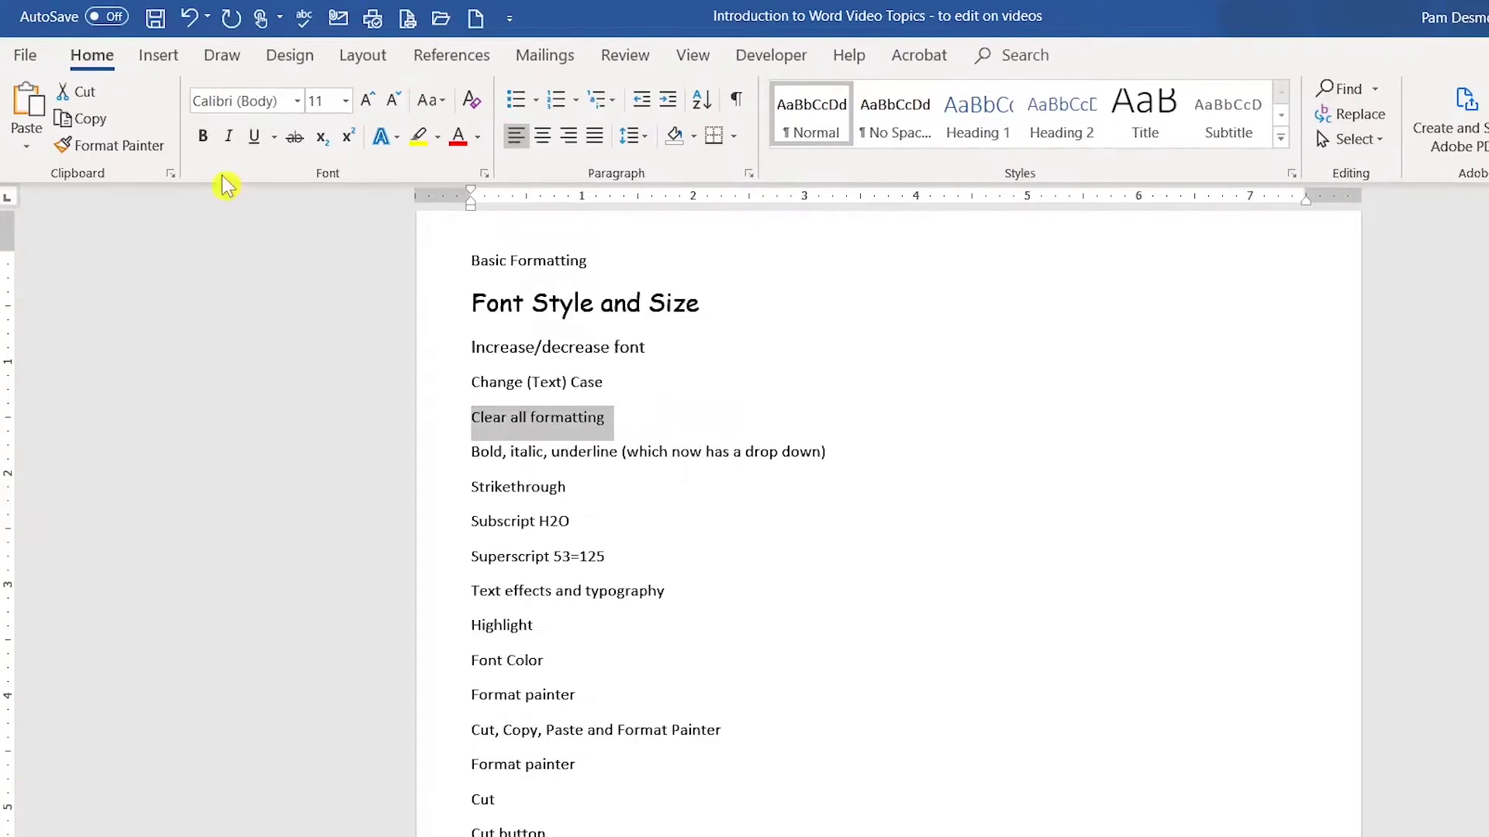
pyautogui.click(205, 144)
pyautogui.click(229, 142)
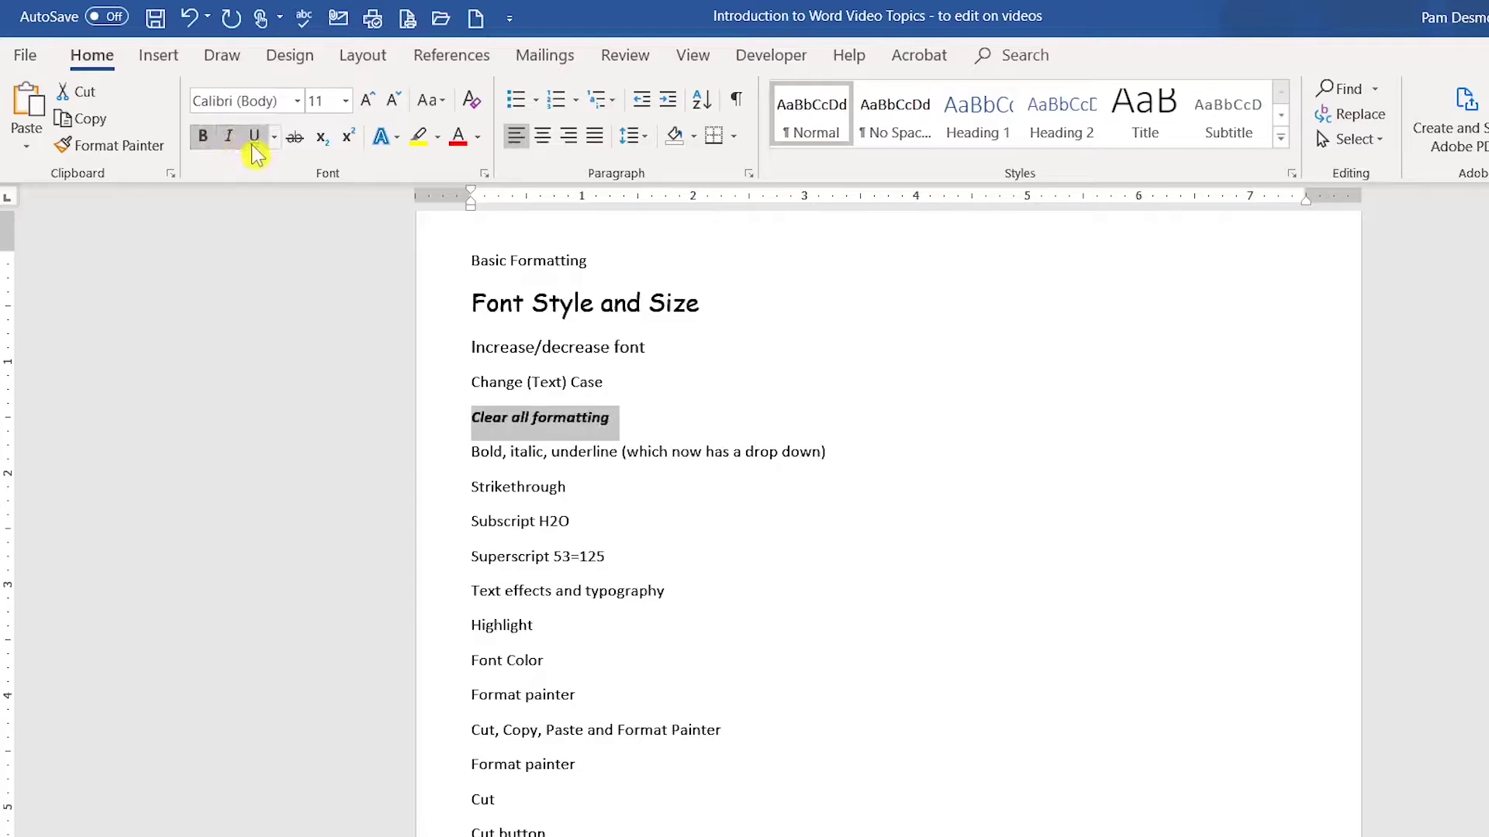
pyautogui.click(254, 143)
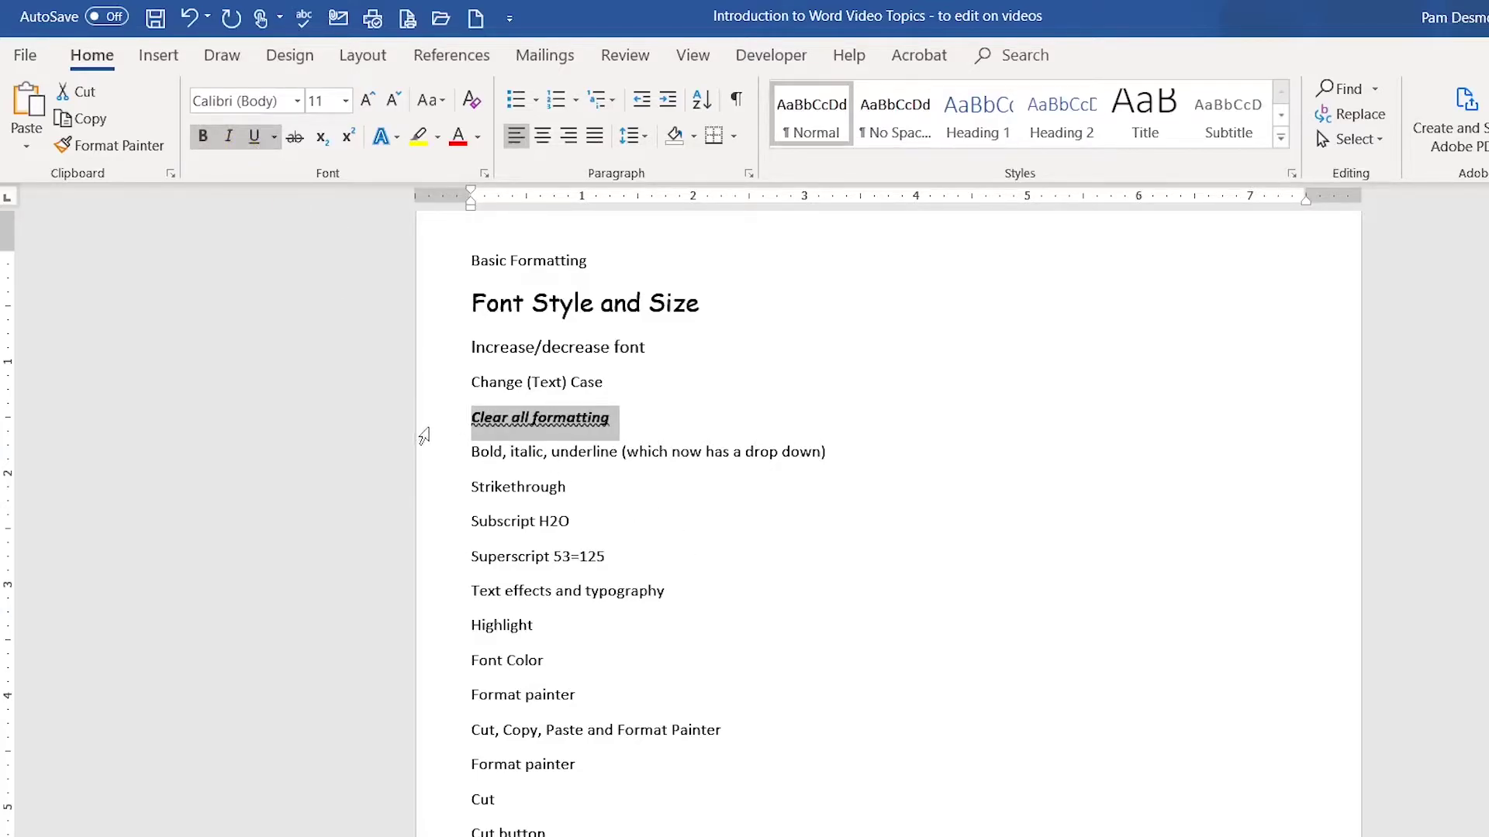
pyautogui.click(475, 100)
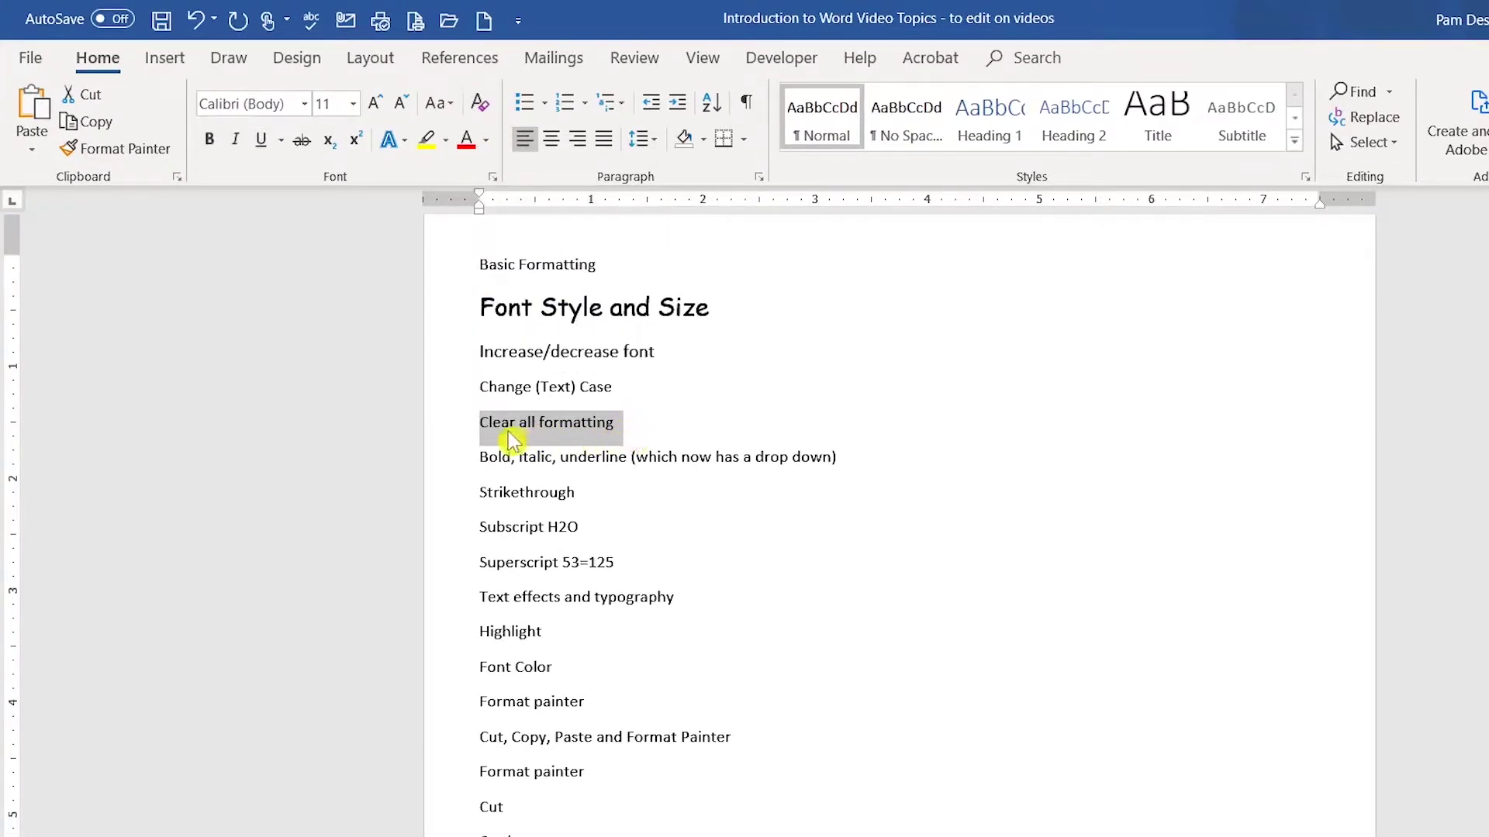
# Make the Bold, italic, underline line bold, italic and single-underlined.
pyautogui.tripleClick(617, 450)
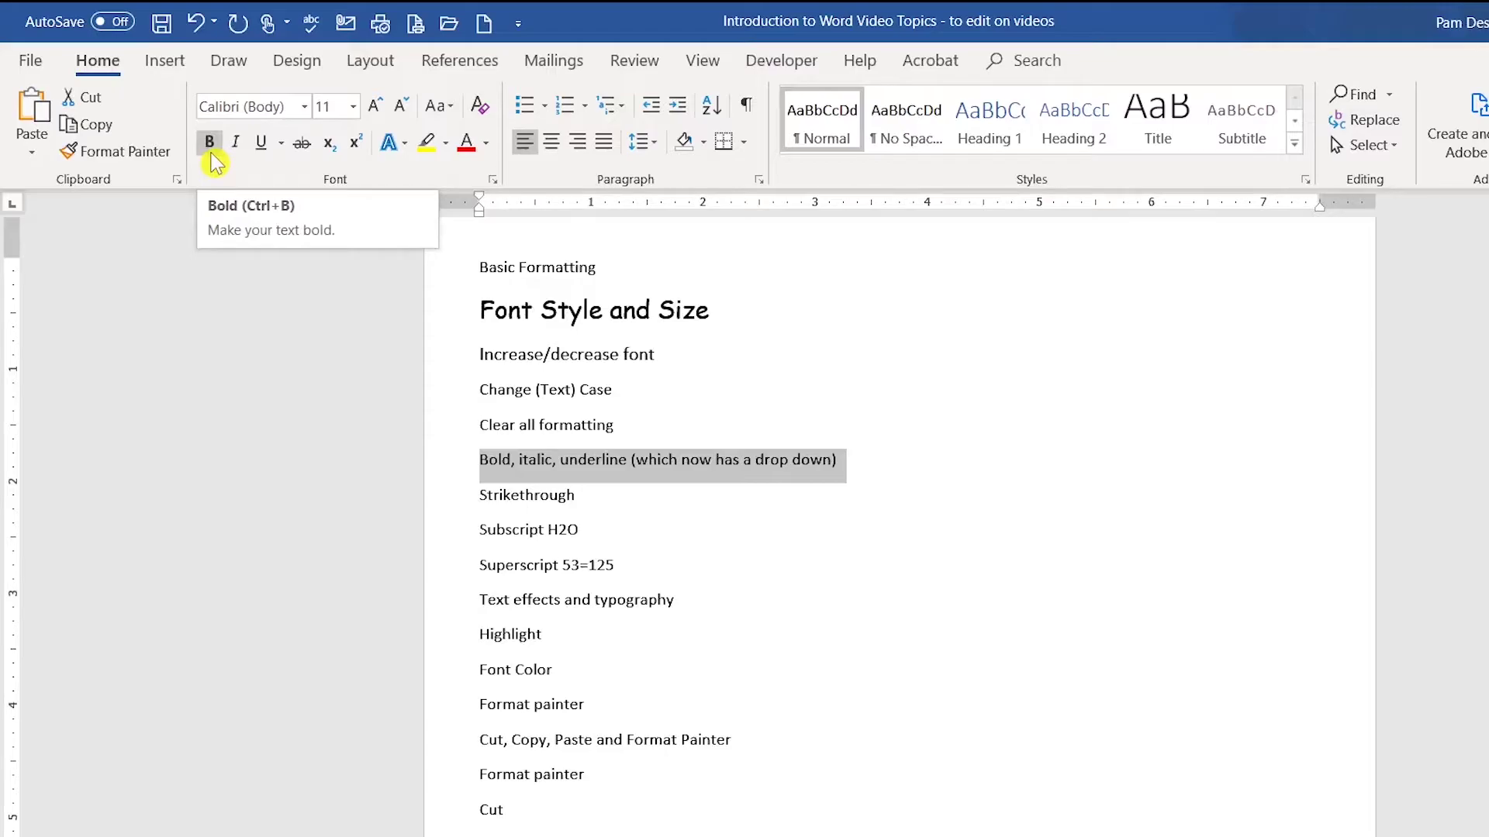
pyautogui.click(210, 147)
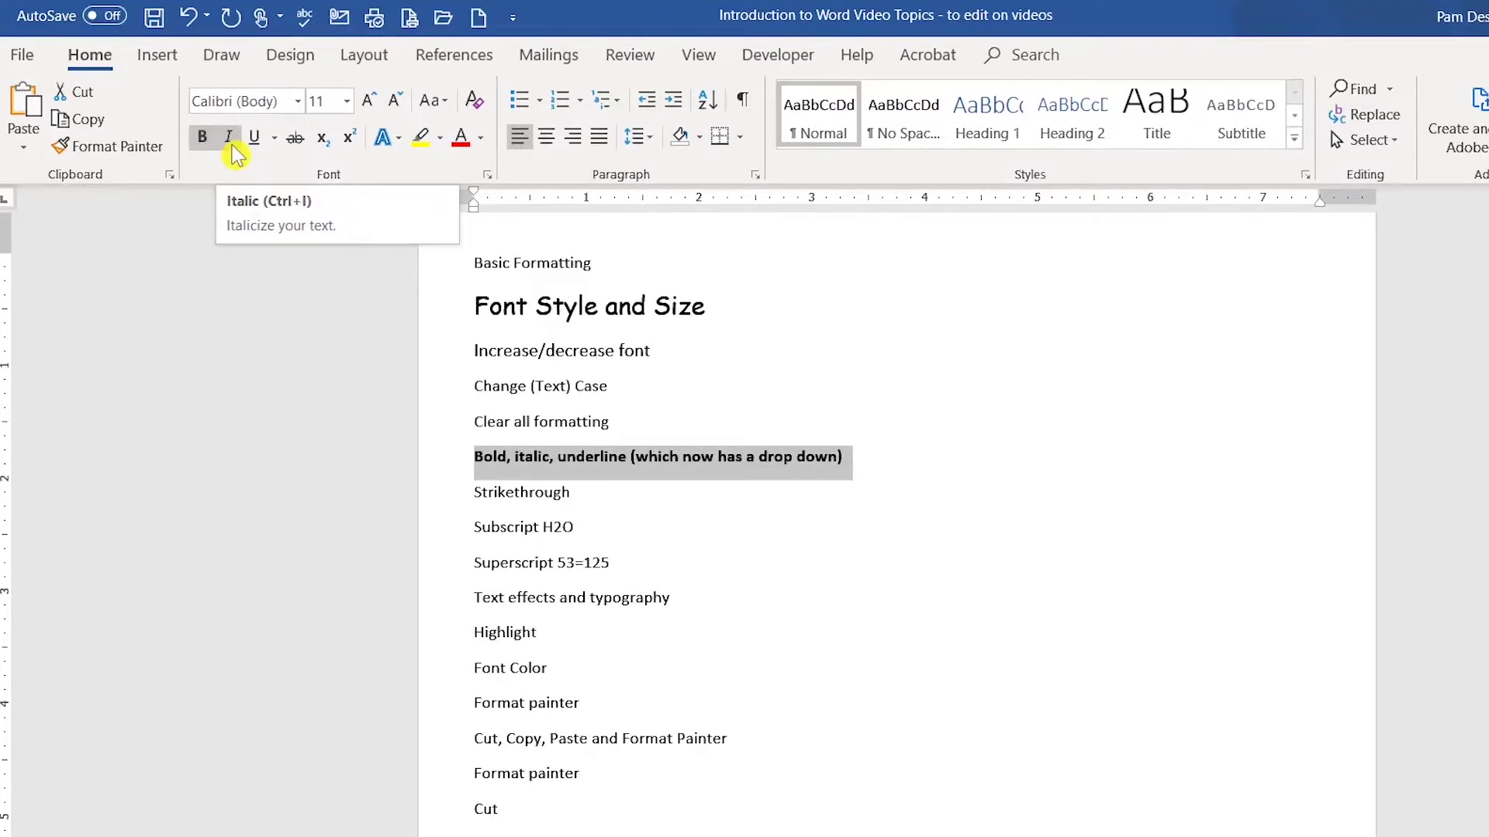
pyautogui.click(230, 147)
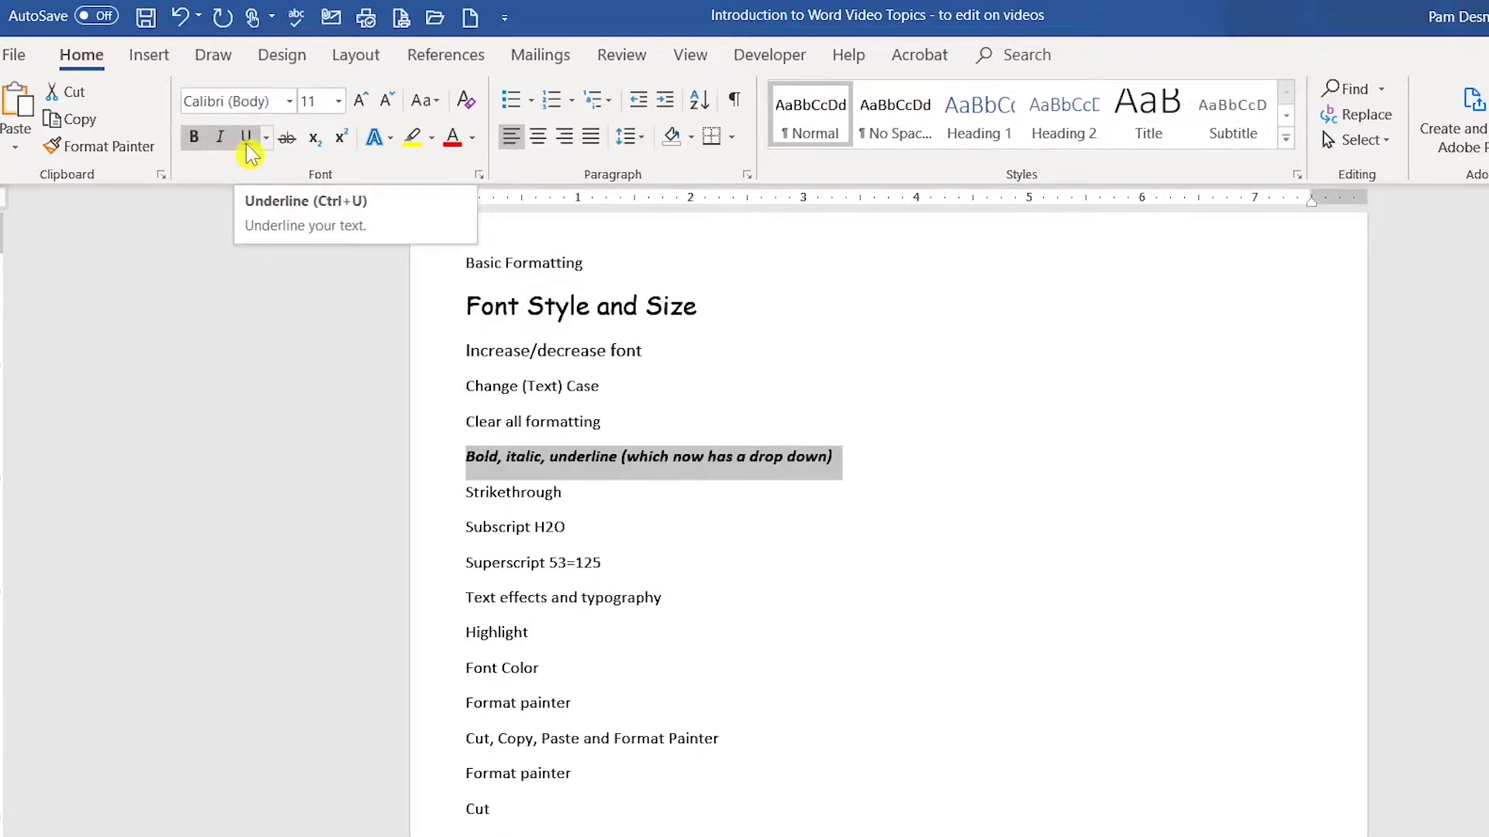
pyautogui.click(247, 139)
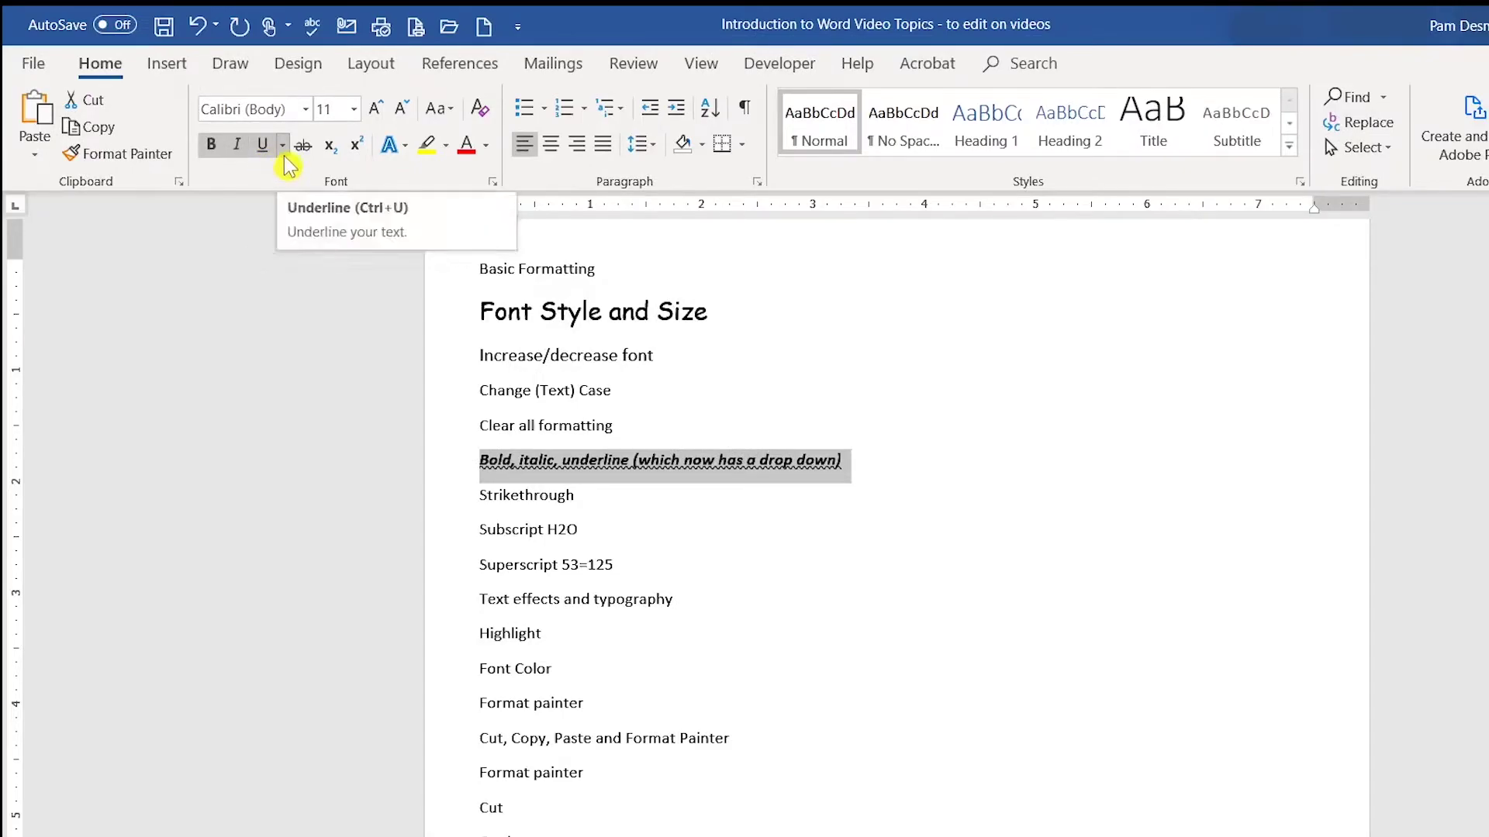
pyautogui.click(283, 151)
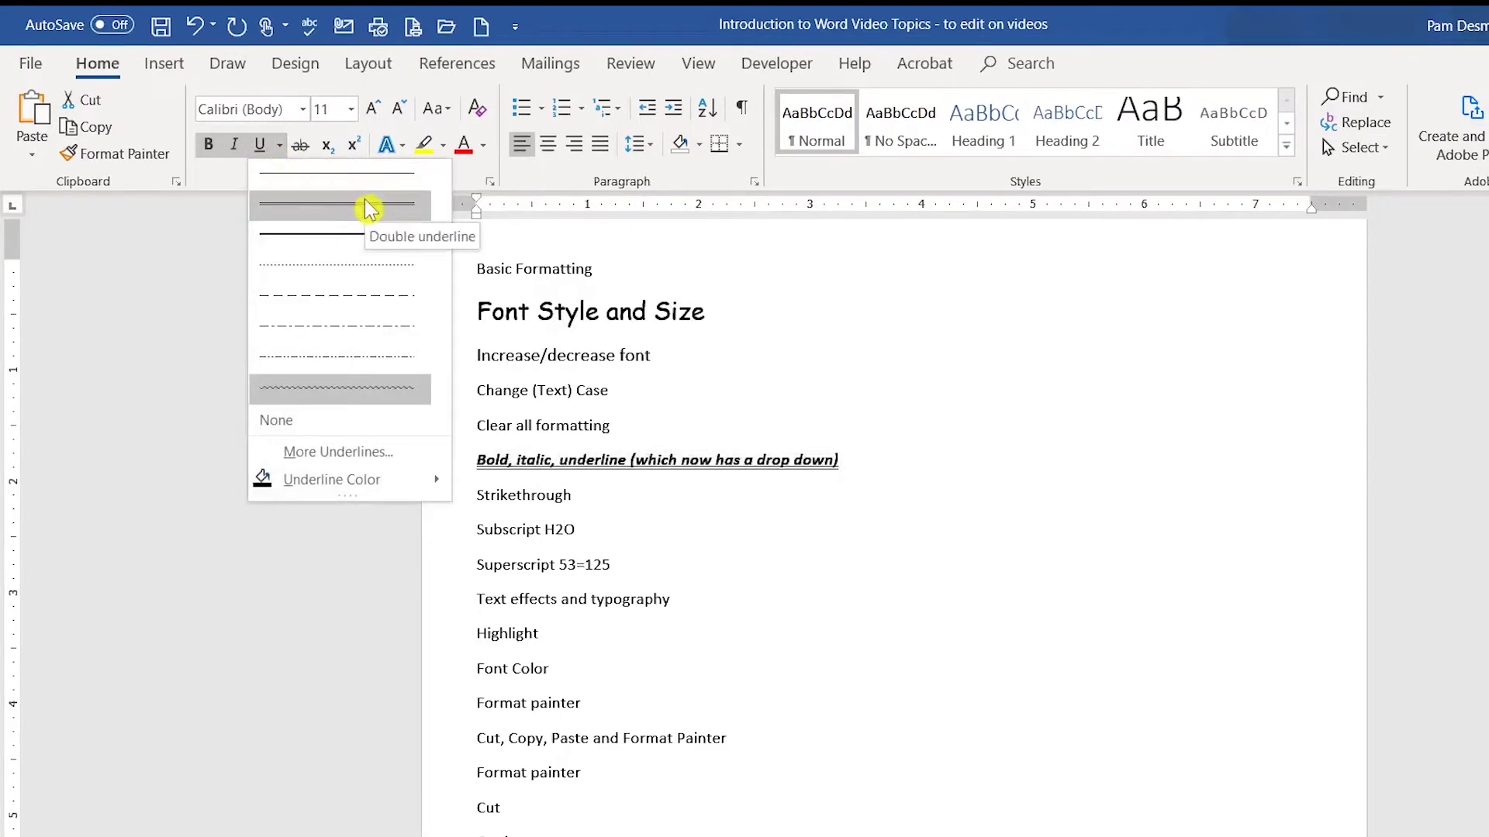
pyautogui.click(322, 191)
pyautogui.click(283, 142)
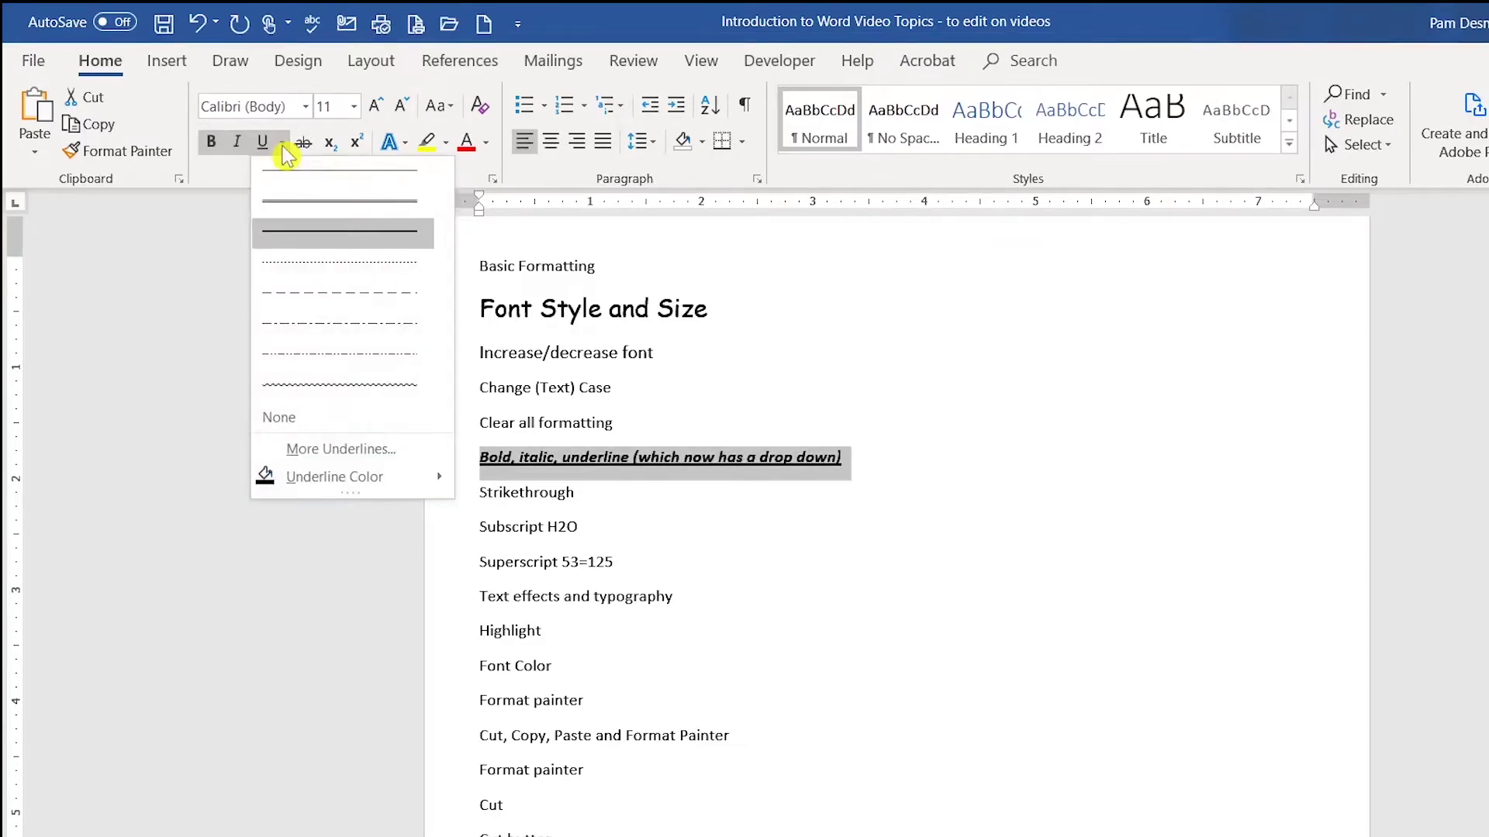
# Give the Bold, italic, underline line a Words only underline in orange via the Font dialog.
pyautogui.click(424, 459)
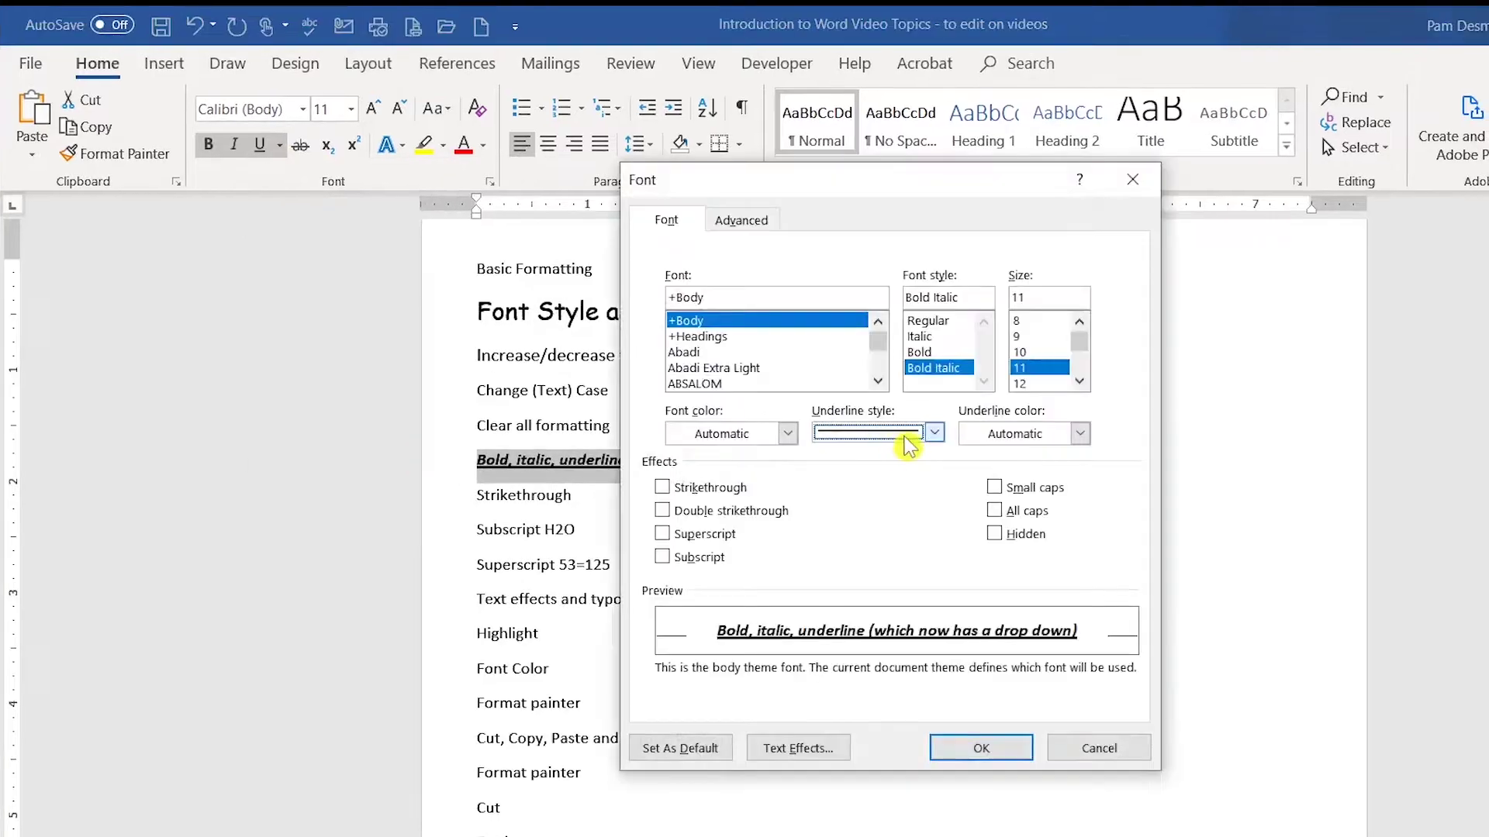
pyautogui.click(934, 432)
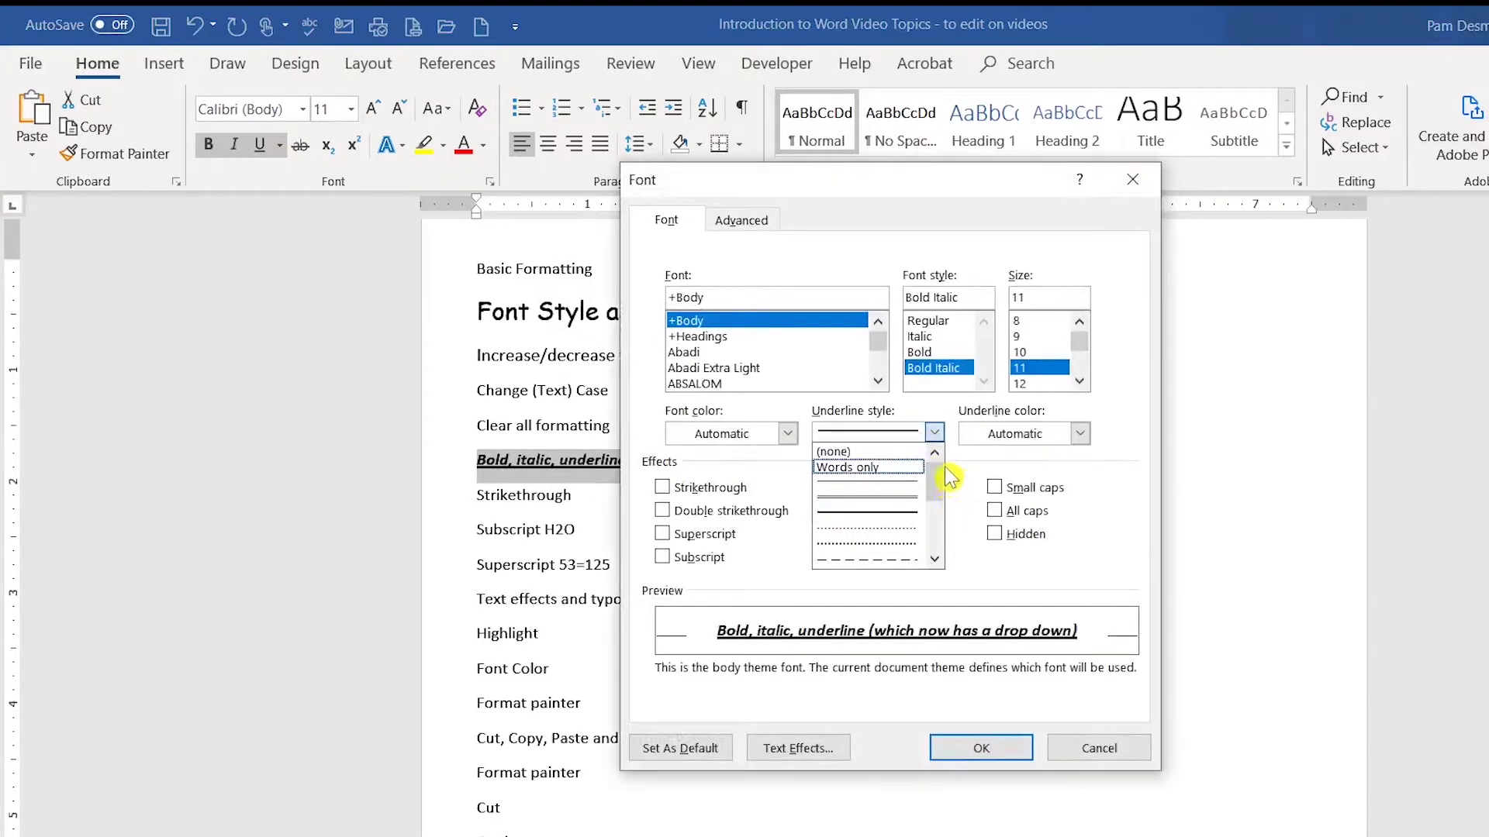
pyautogui.click(915, 467)
pyautogui.click(1079, 433)
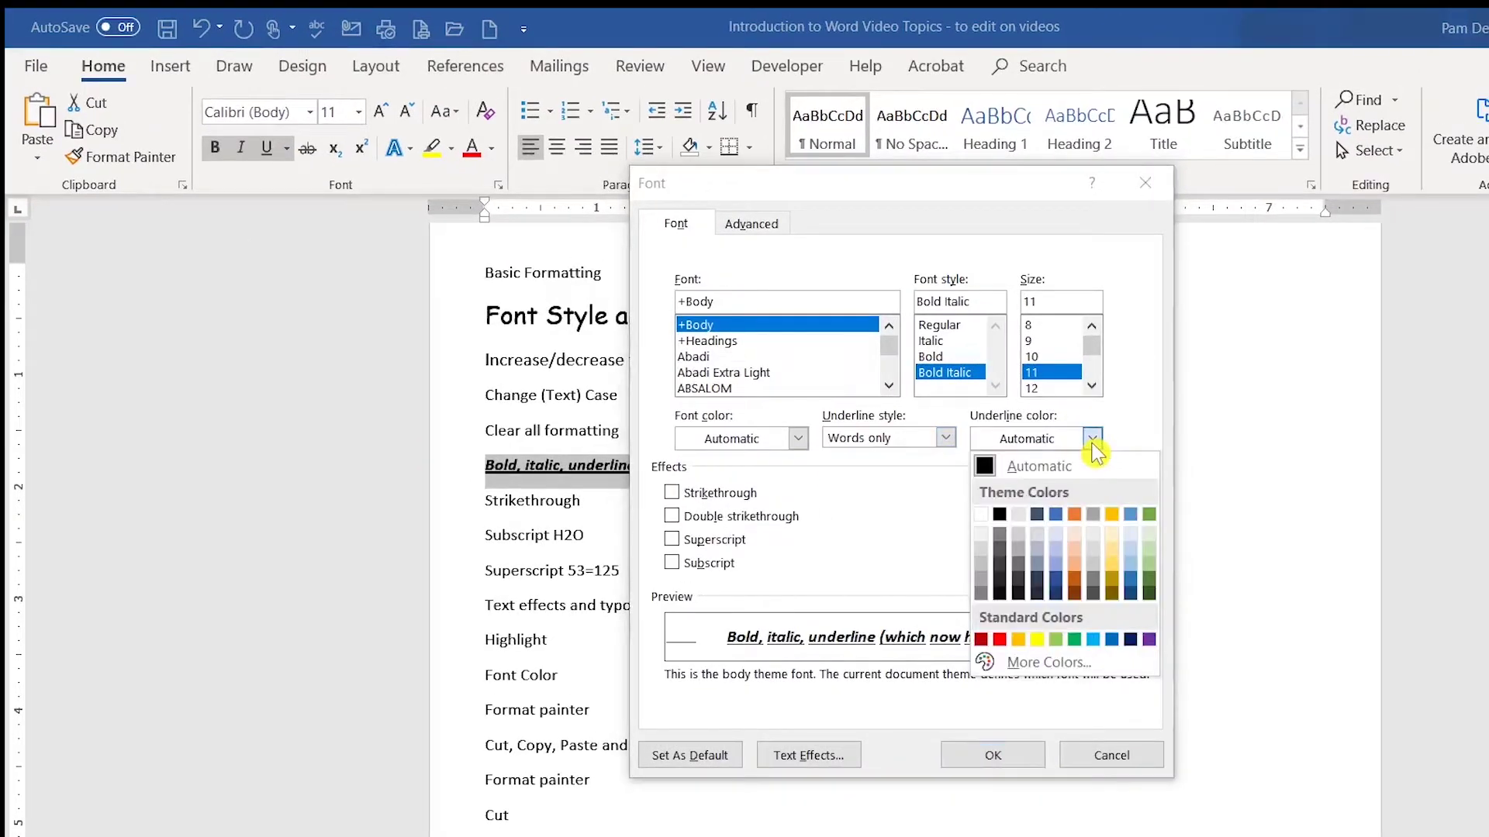
pyautogui.click(1075, 515)
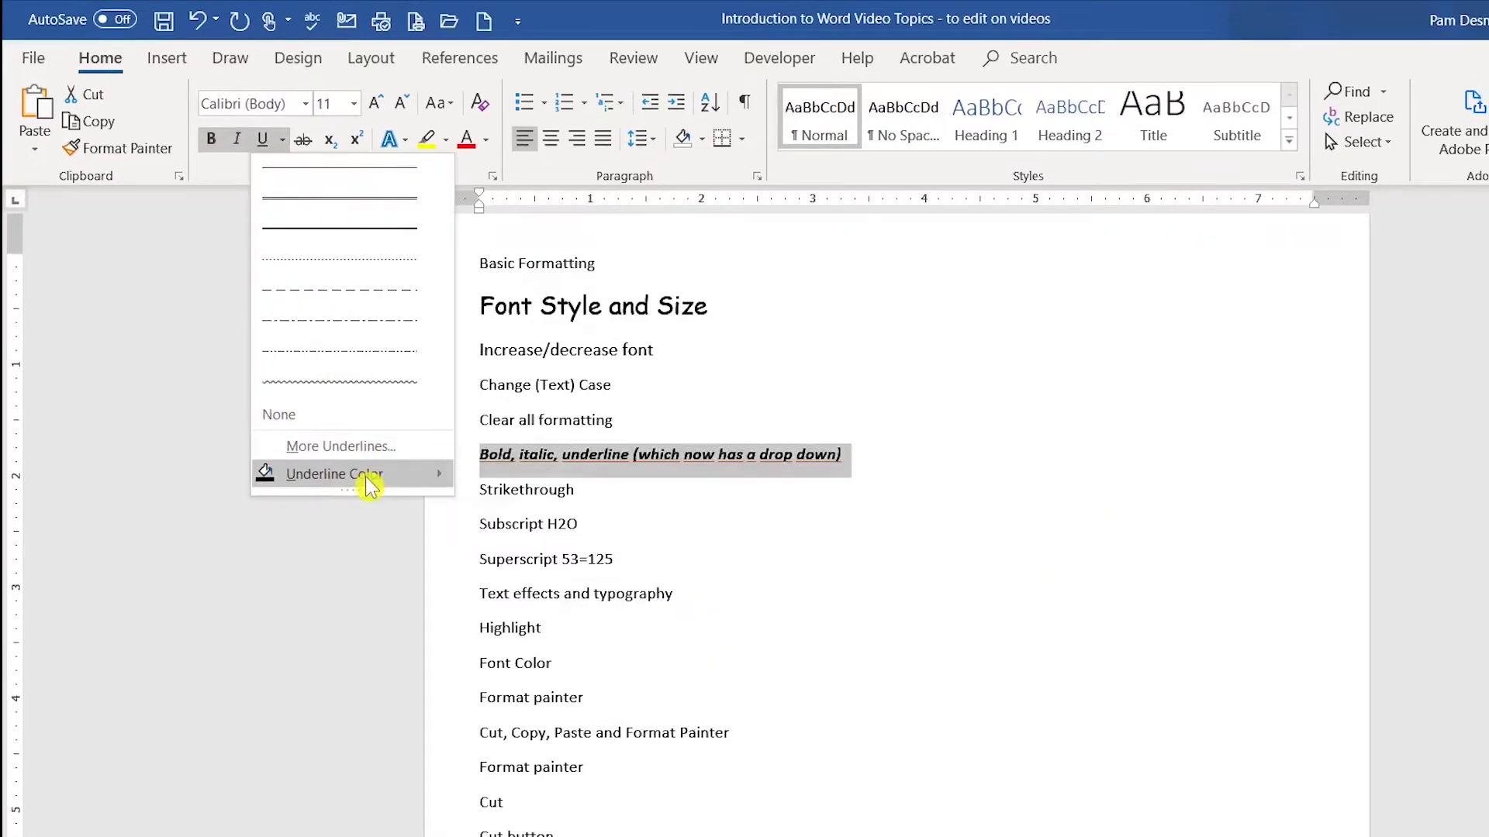
pyautogui.moveTo(370, 485)
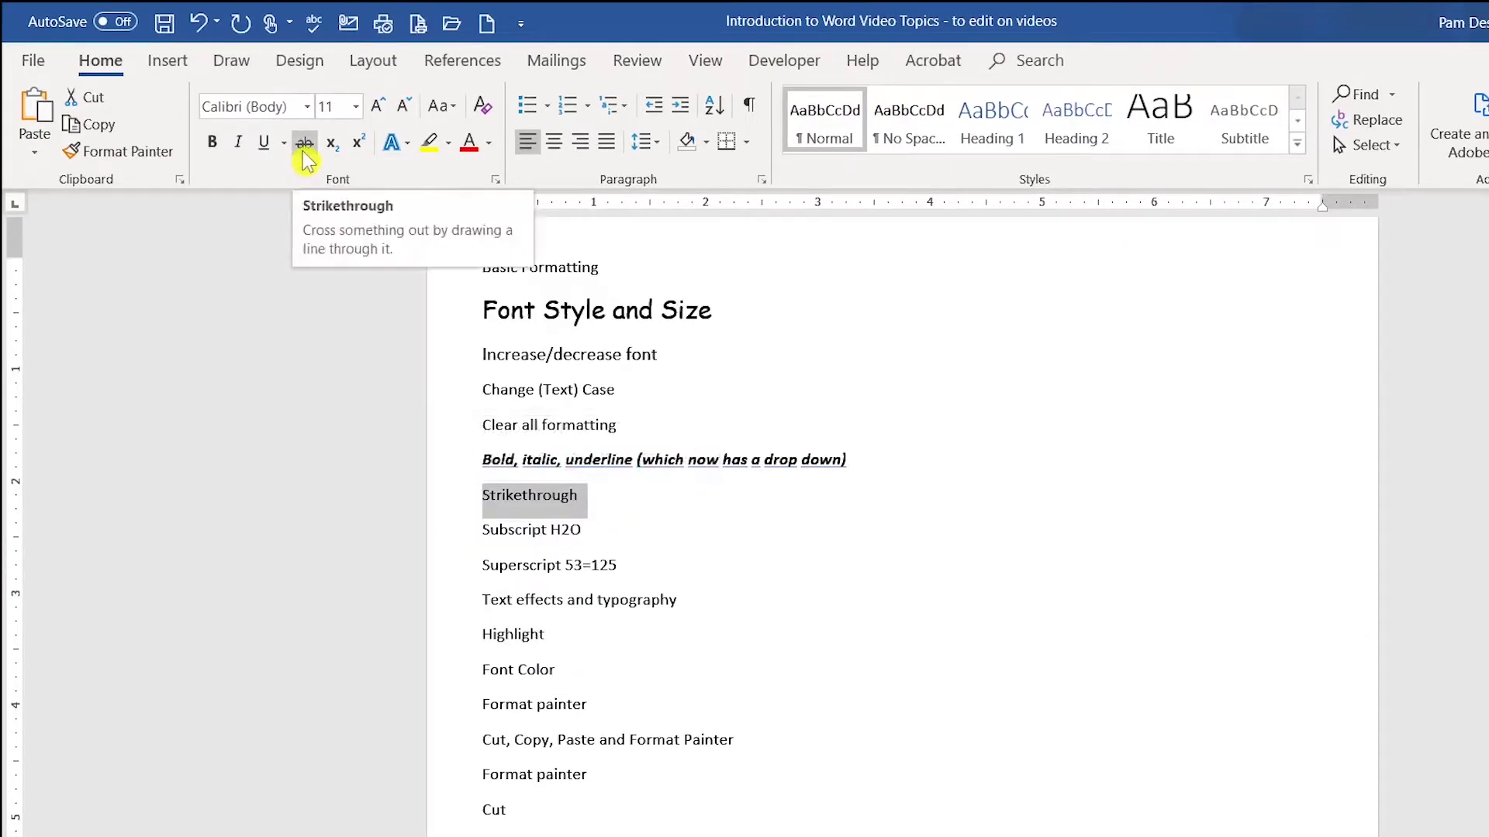
# Strike through the Strikethrough line and make the 2 in H2O subscript.
pyautogui.click(304, 147)
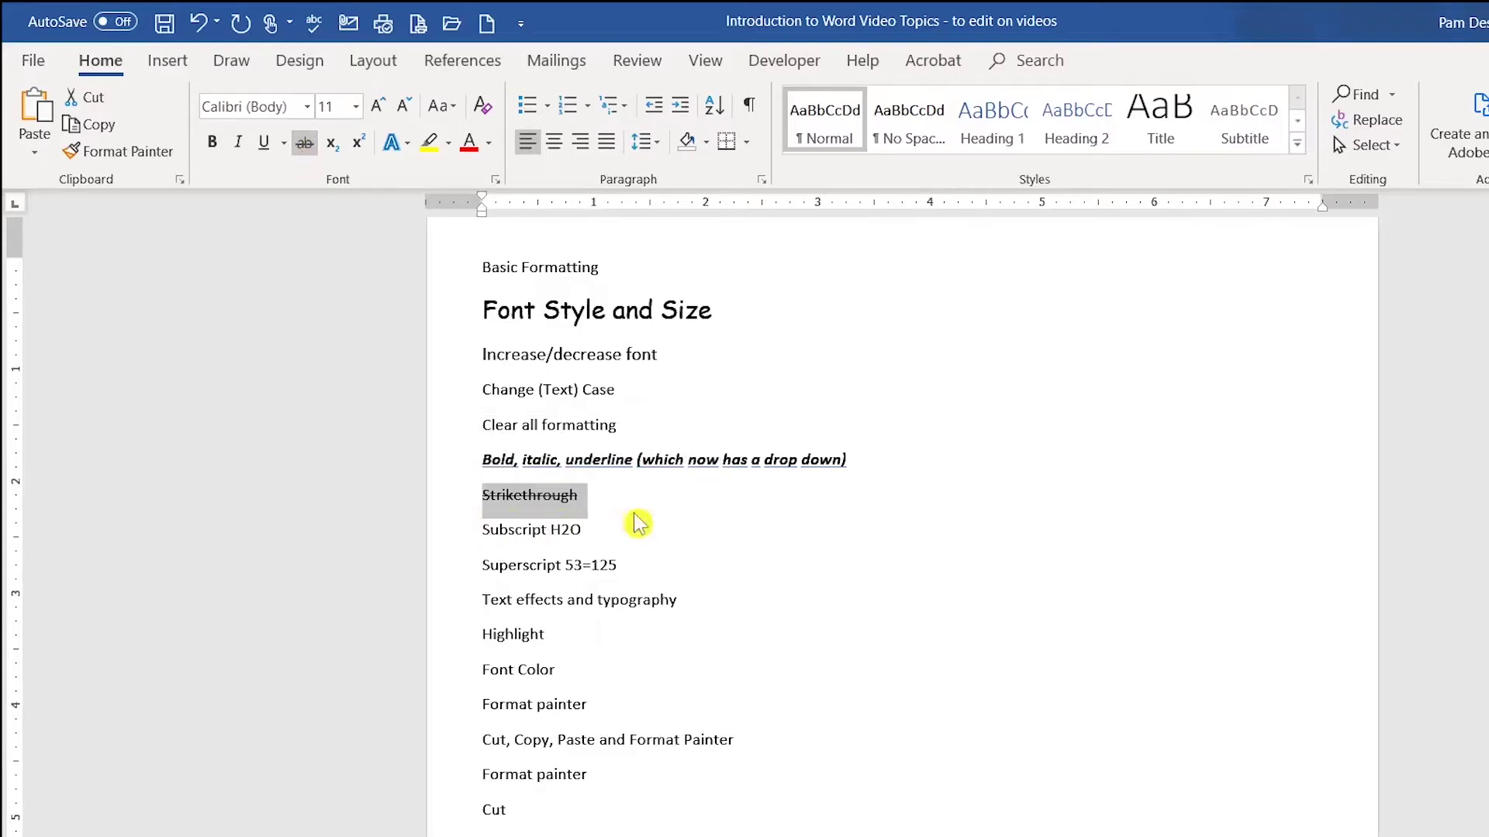
pyautogui.click(599, 536)
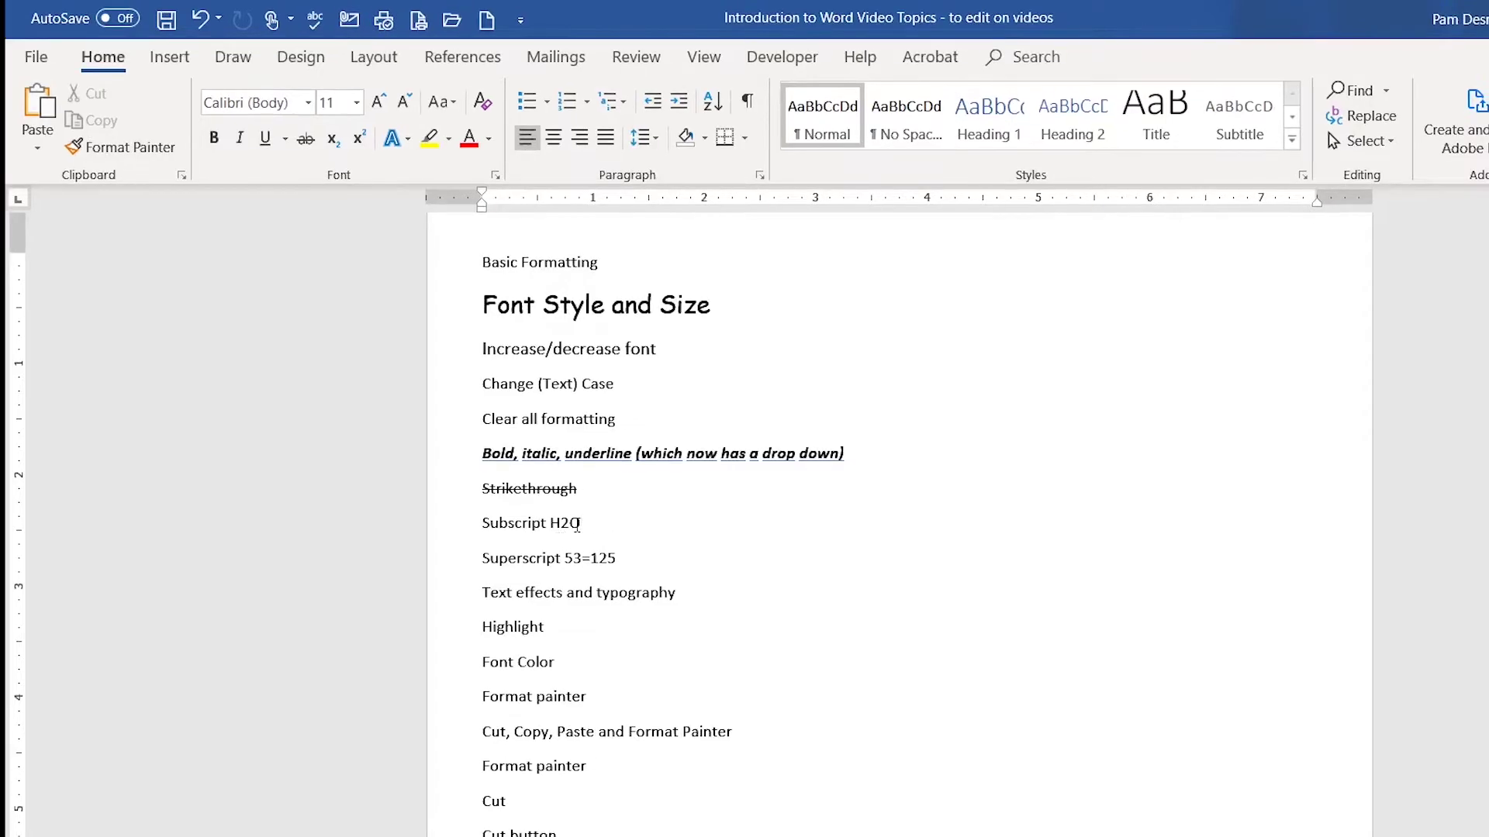
pyautogui.click(572, 522)
pyautogui.hotkey('shift', 'Left')
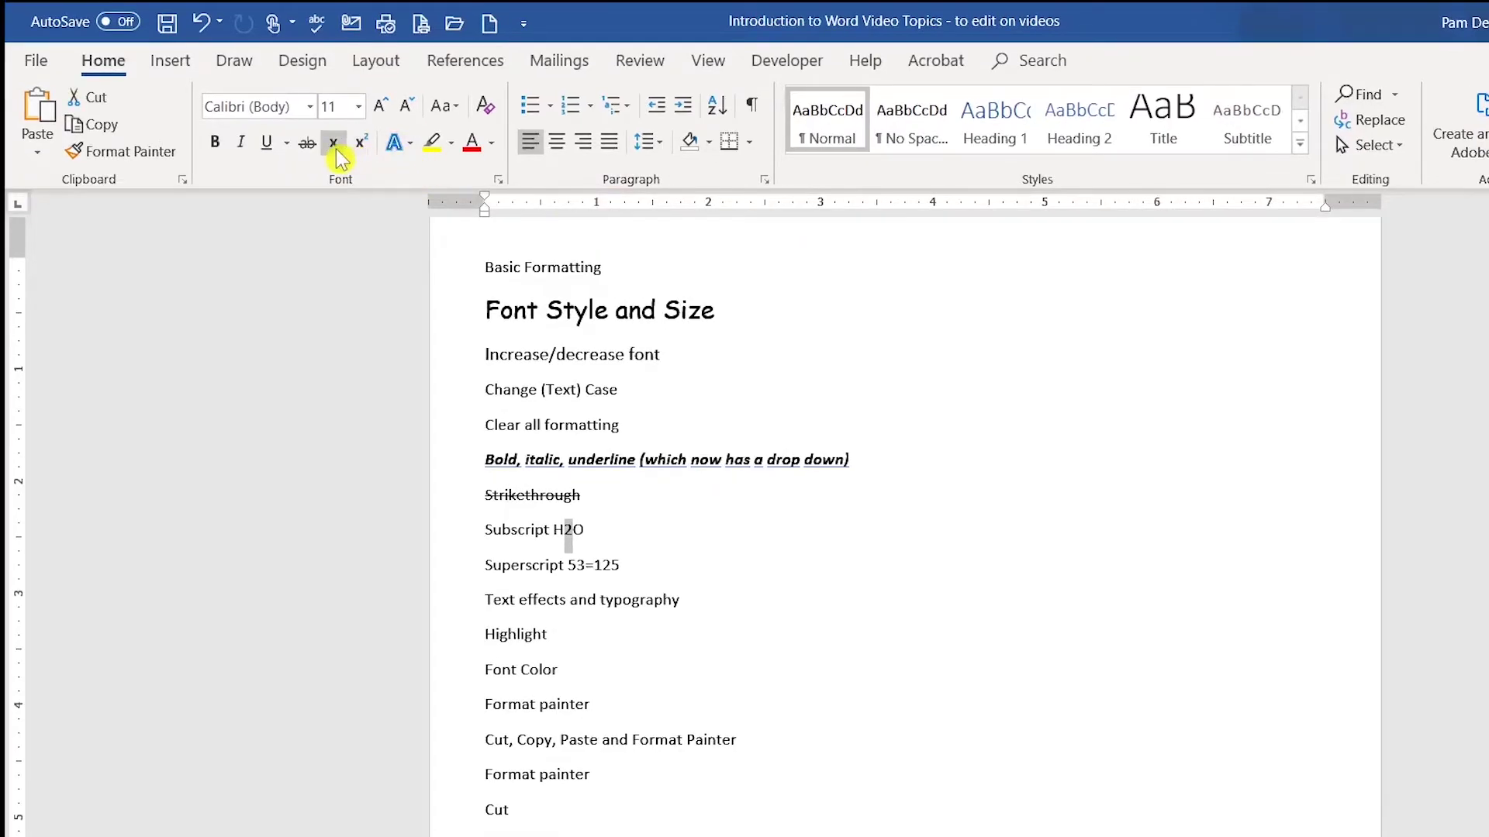
pyautogui.click(336, 150)
# Superscript the 3 in 53=125 so the line reads 5³=125.
pyautogui.scroll(5, 566, 535)
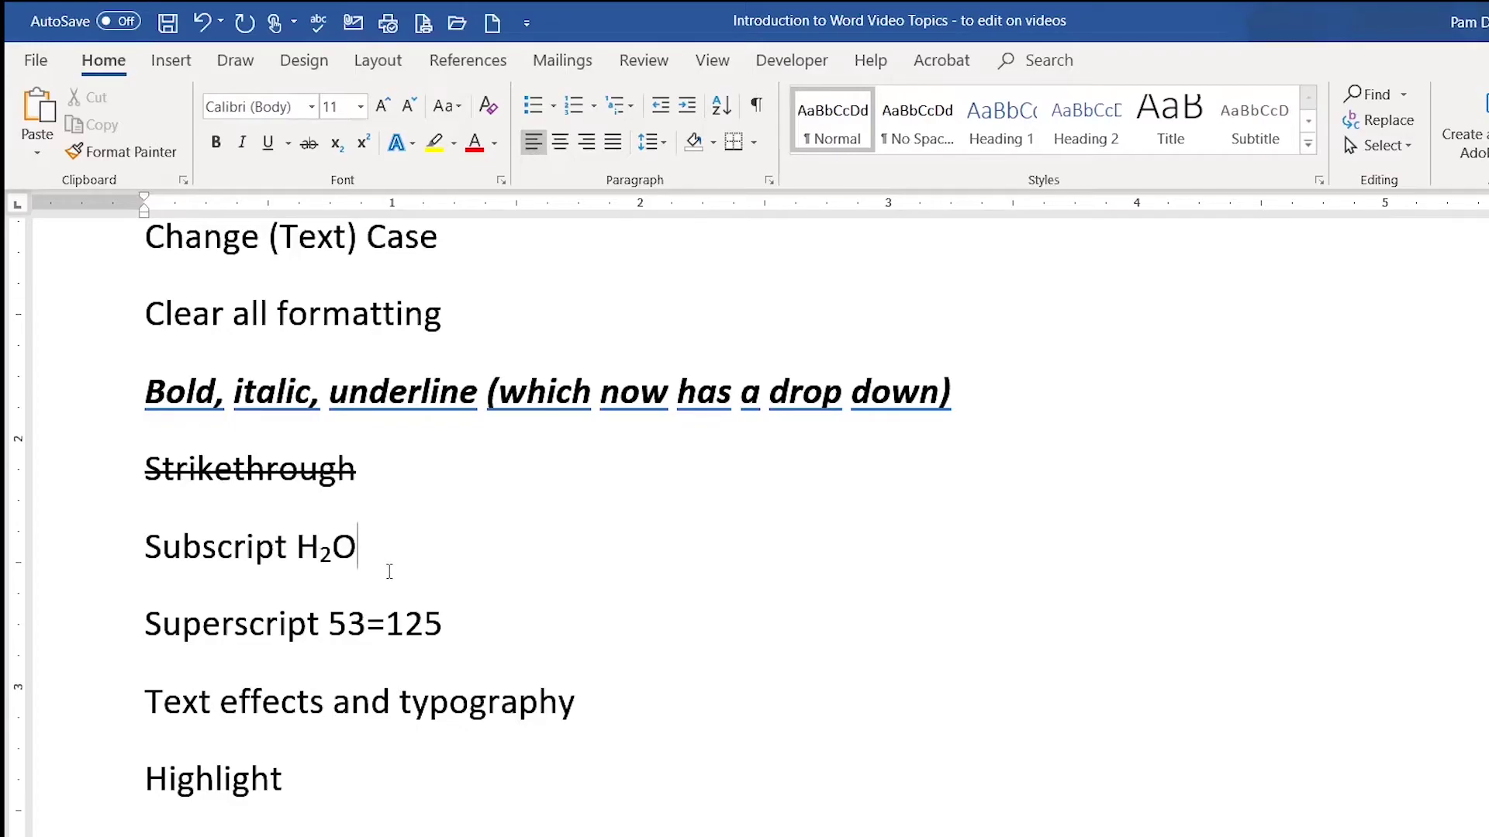
pyautogui.click(367, 623)
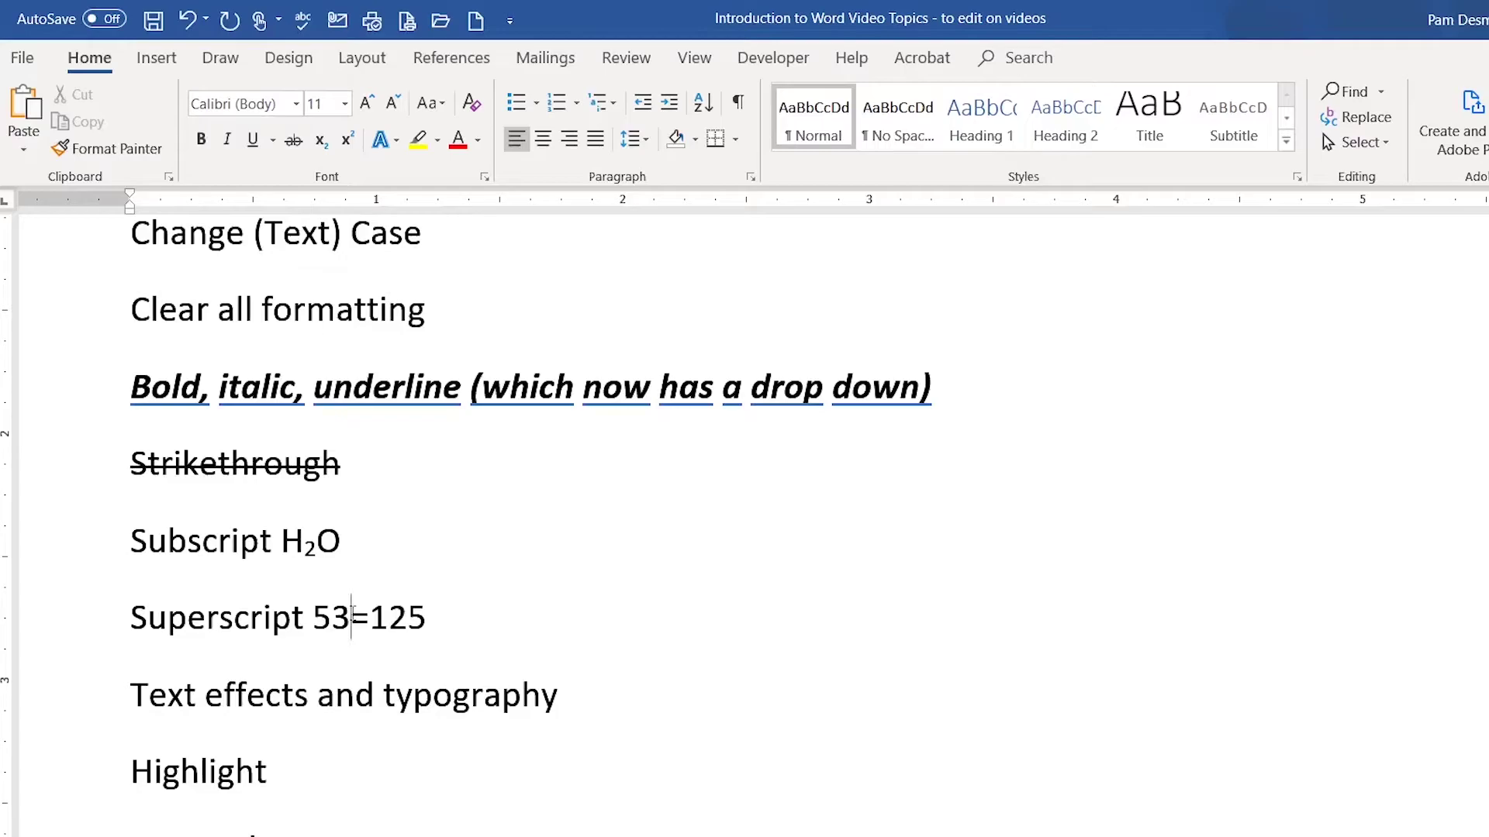
pyautogui.hotkey('shift', 'Left')
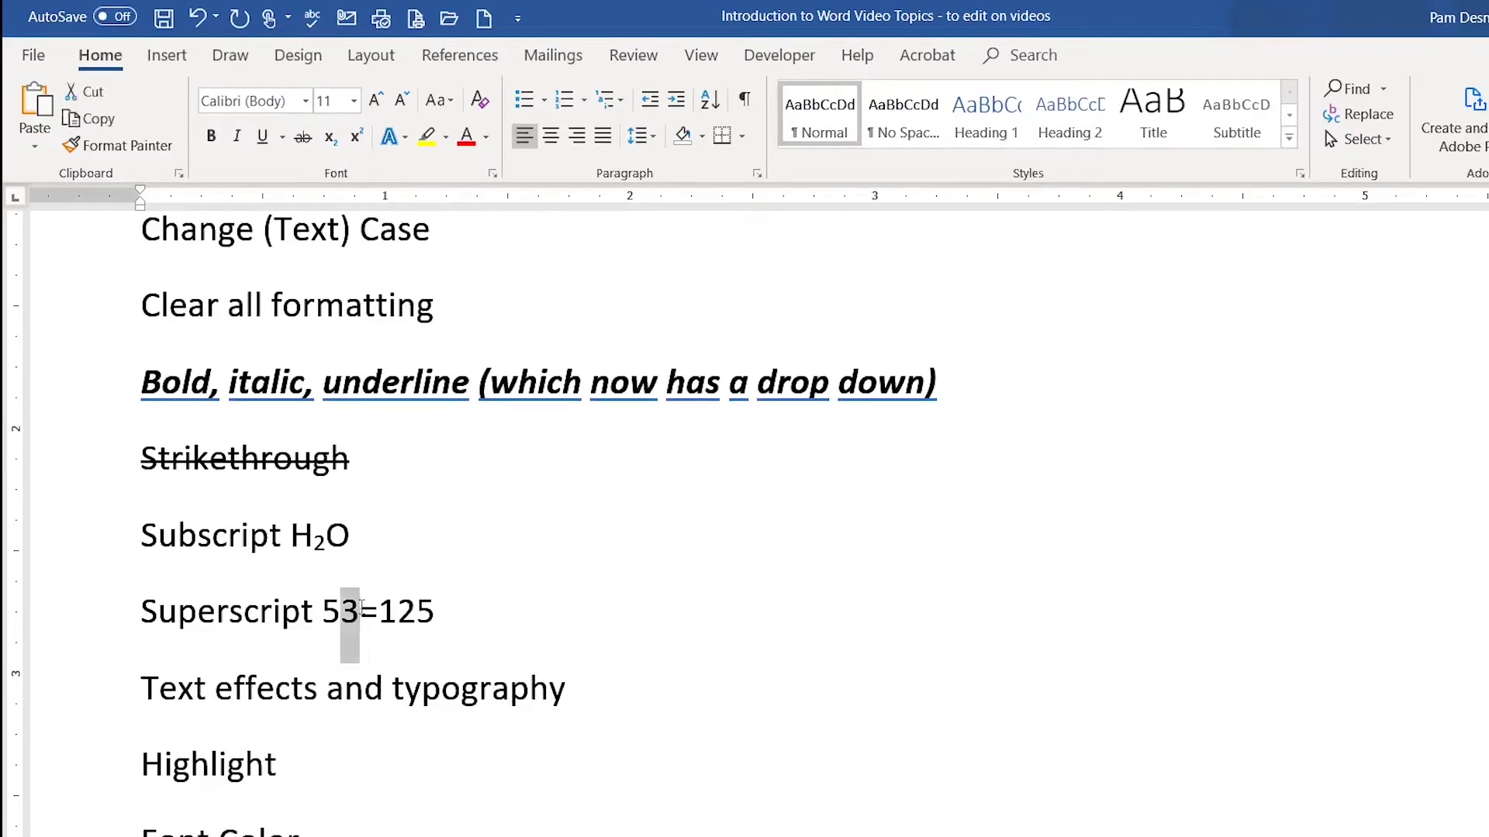
pyautogui.click(368, 150)
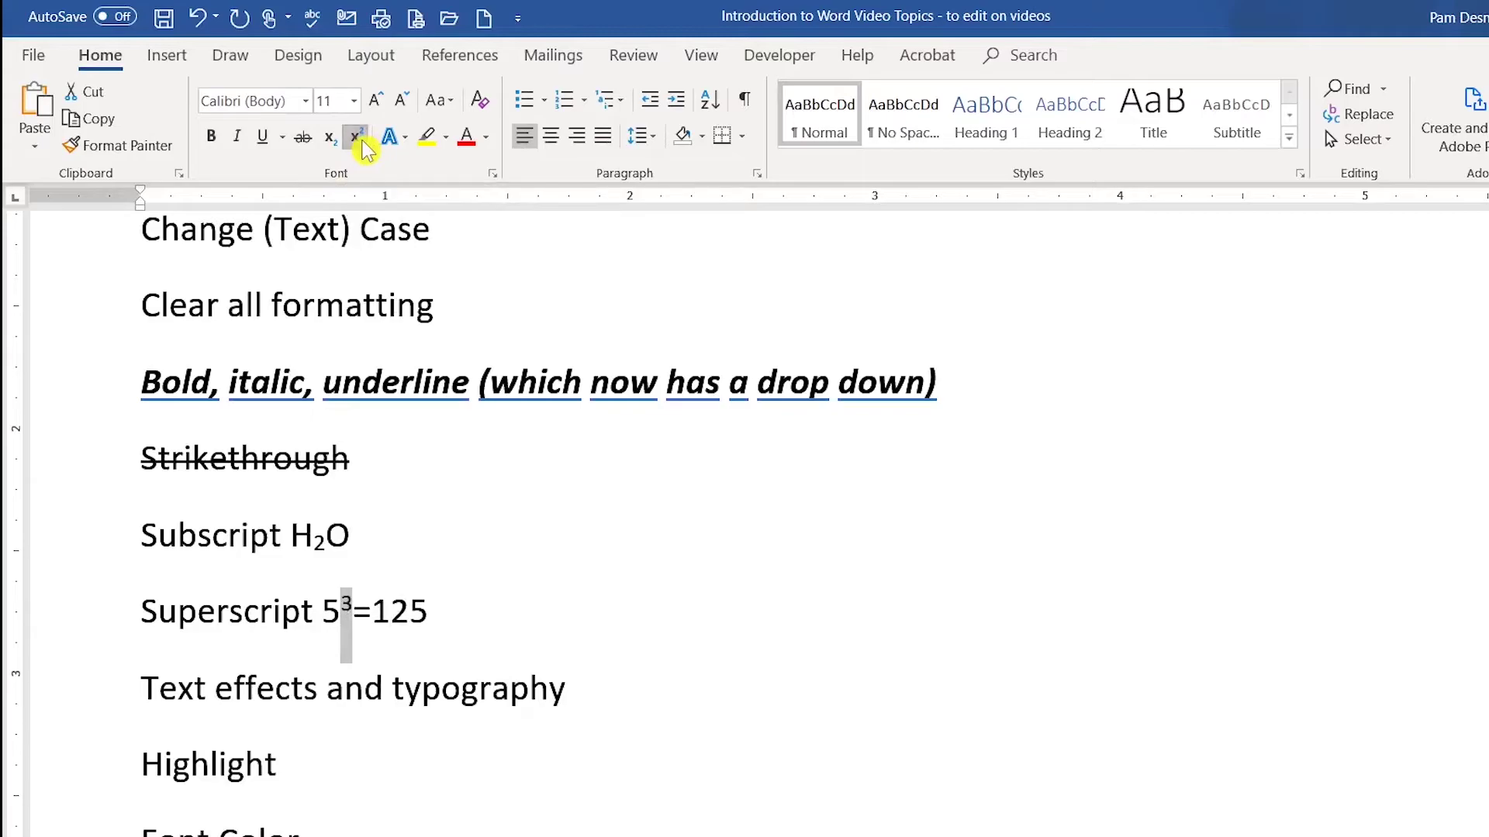
pyautogui.click(449, 612)
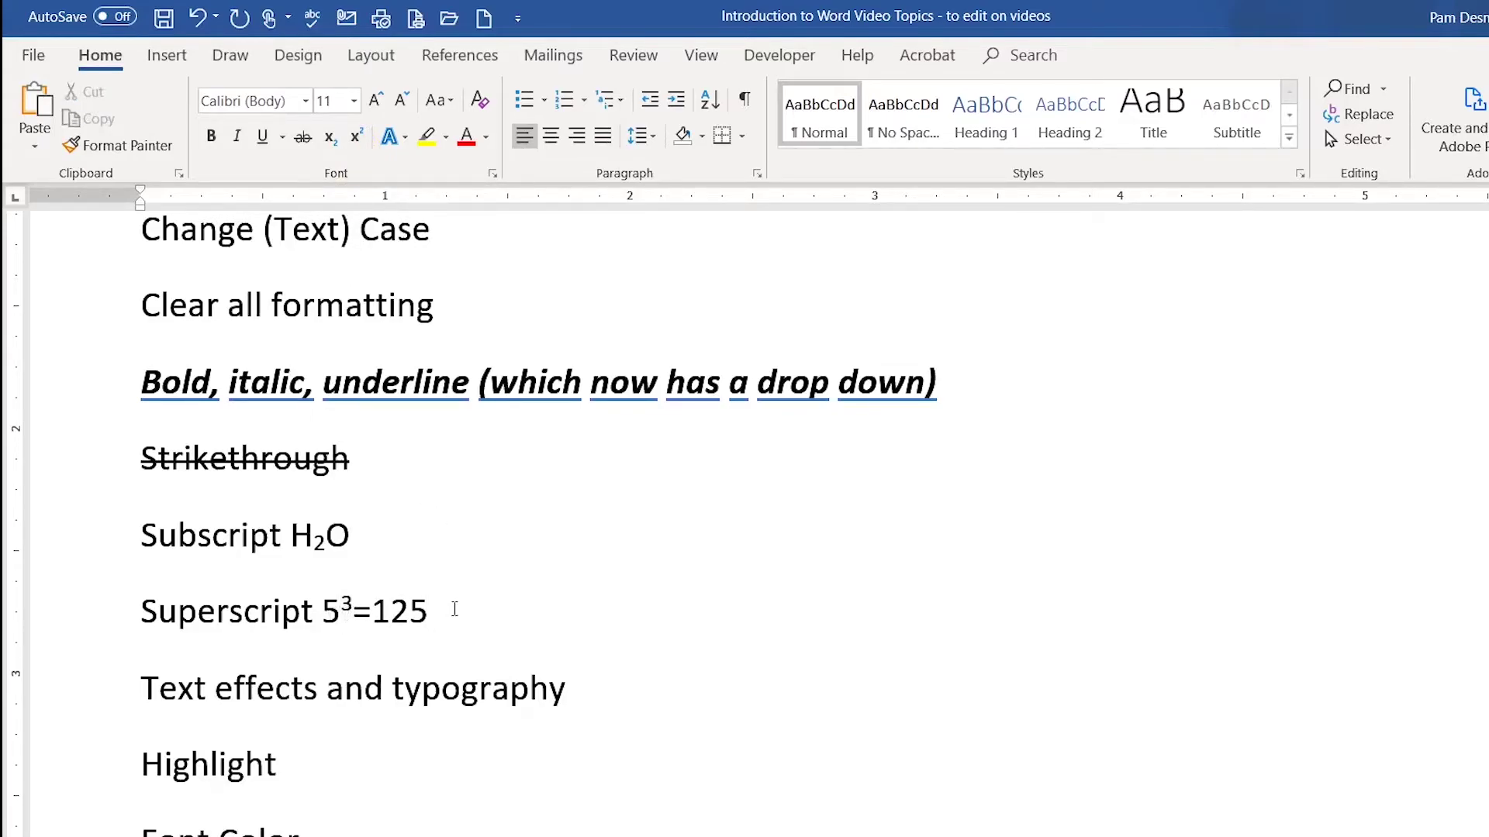
# Apply the gold text effect to the Text effects and typography line.
pyautogui.click(109, 698)
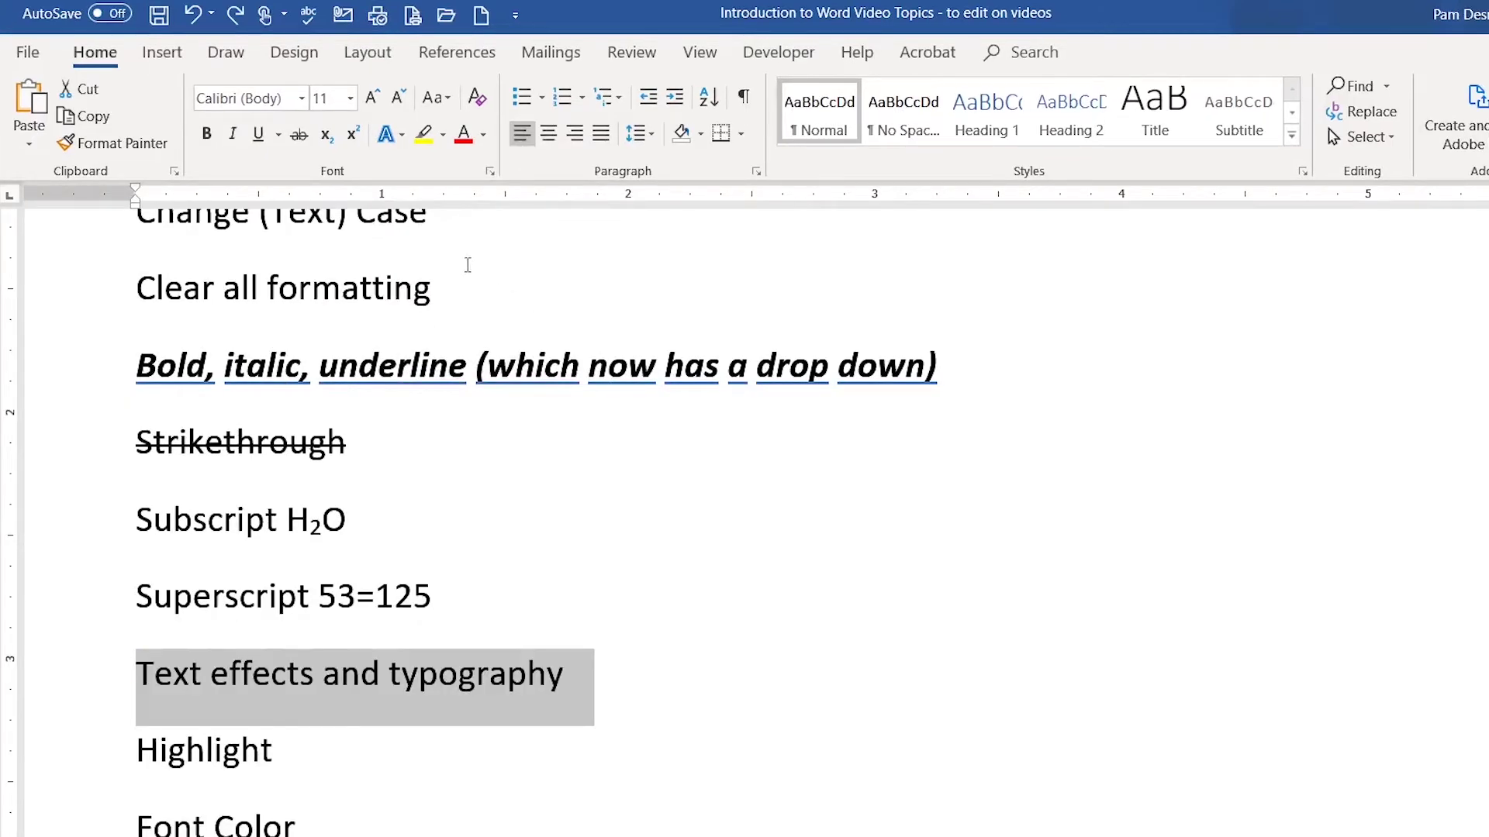
pyautogui.click(402, 136)
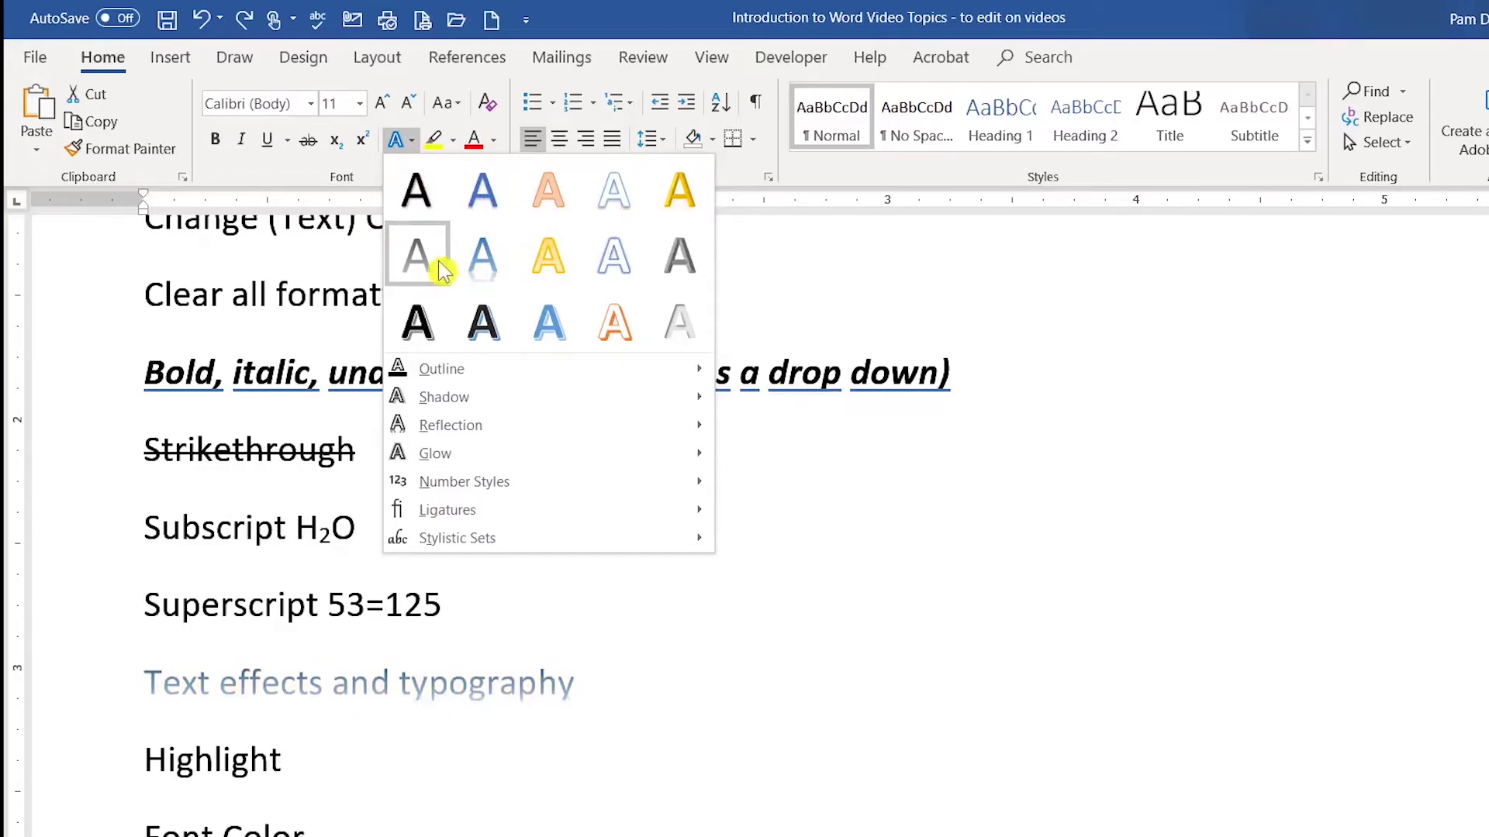
pyautogui.click(546, 269)
# Preview the Shadow, Reflection and Glow text-effect variations on the line.
pyautogui.click(407, 141)
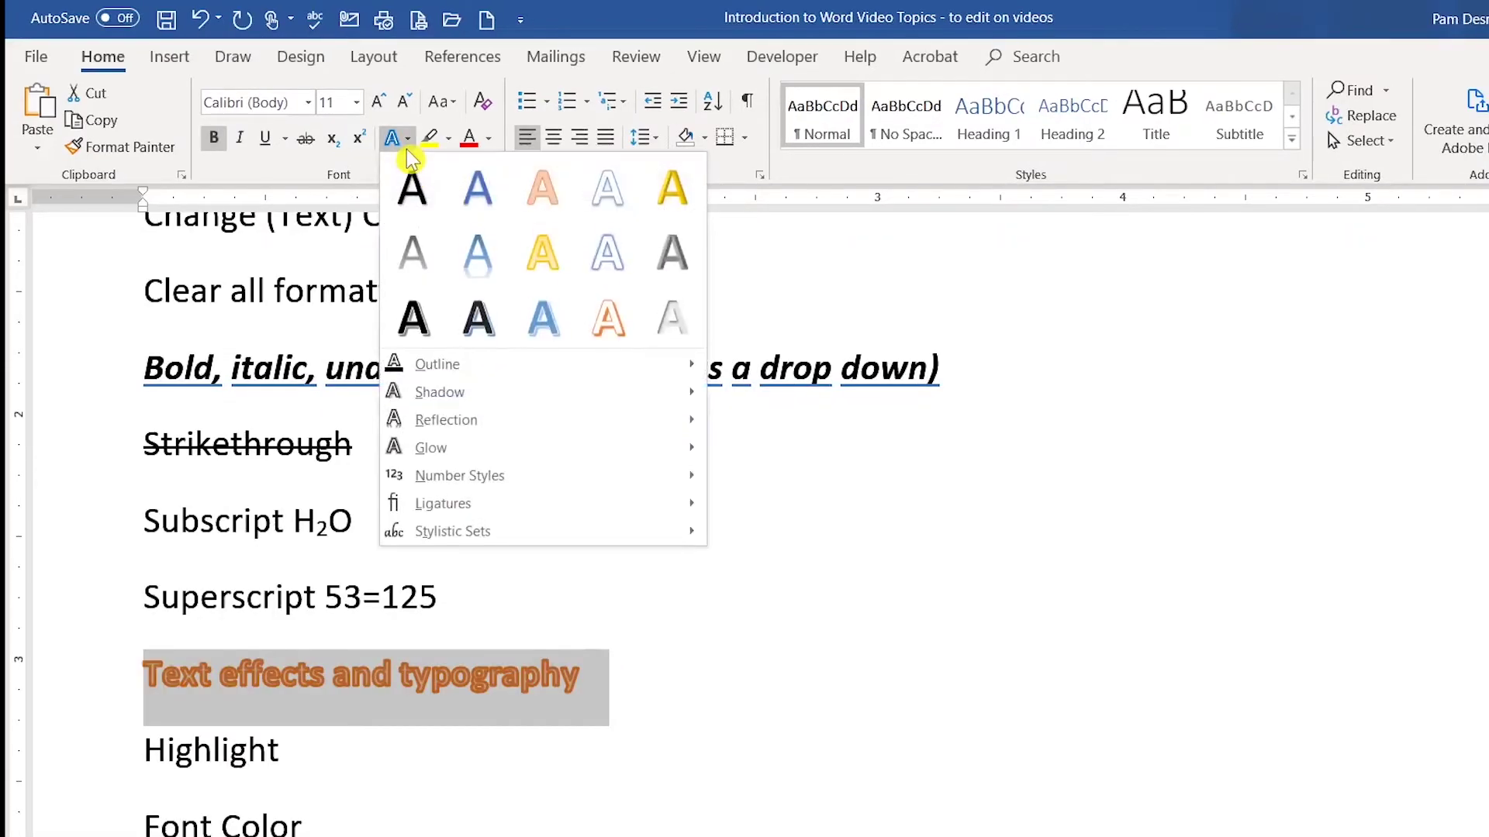
pyautogui.moveTo(467, 365)
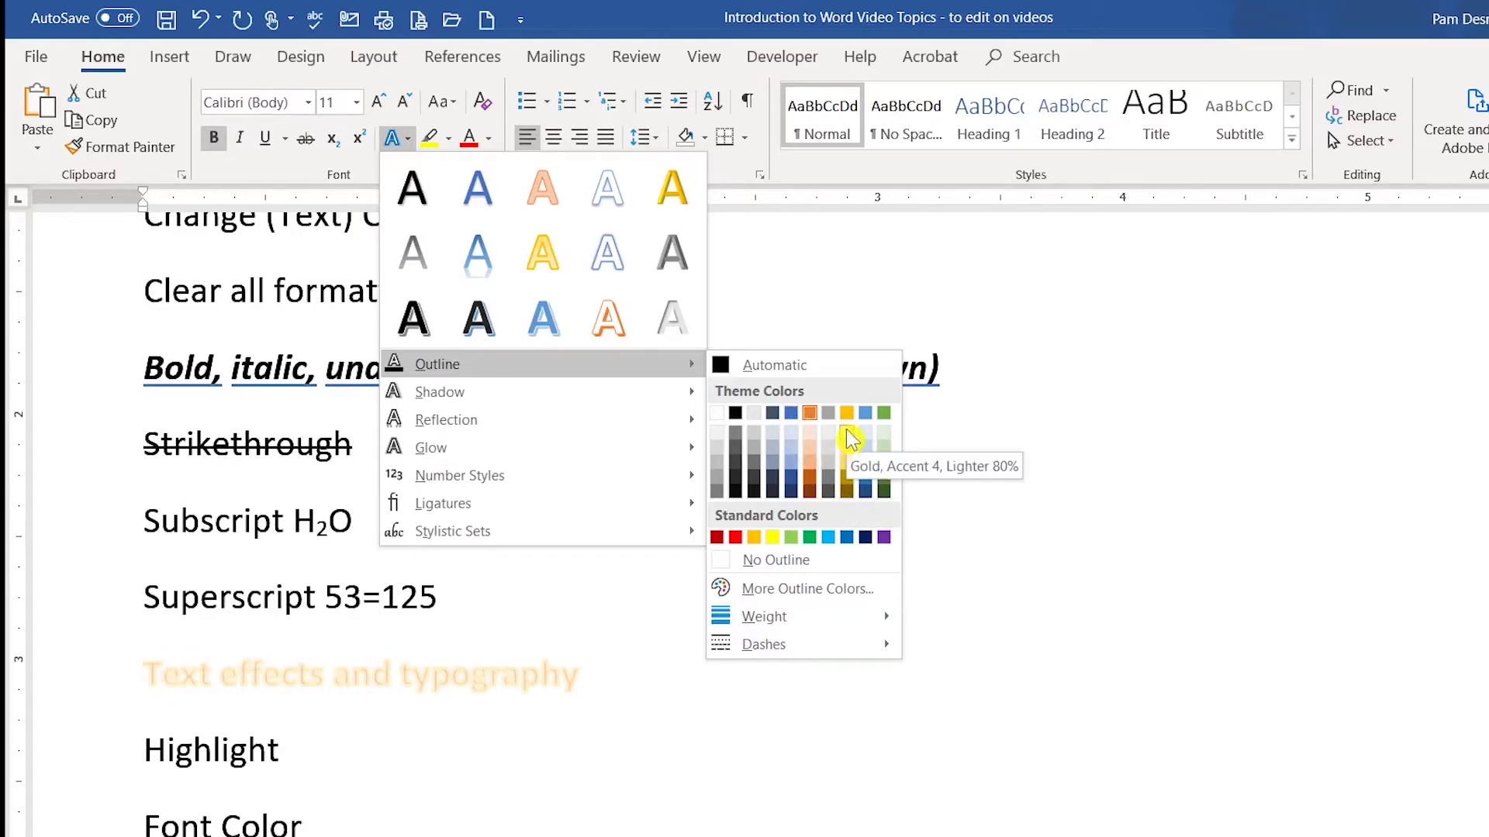
pyautogui.moveTo(526, 392)
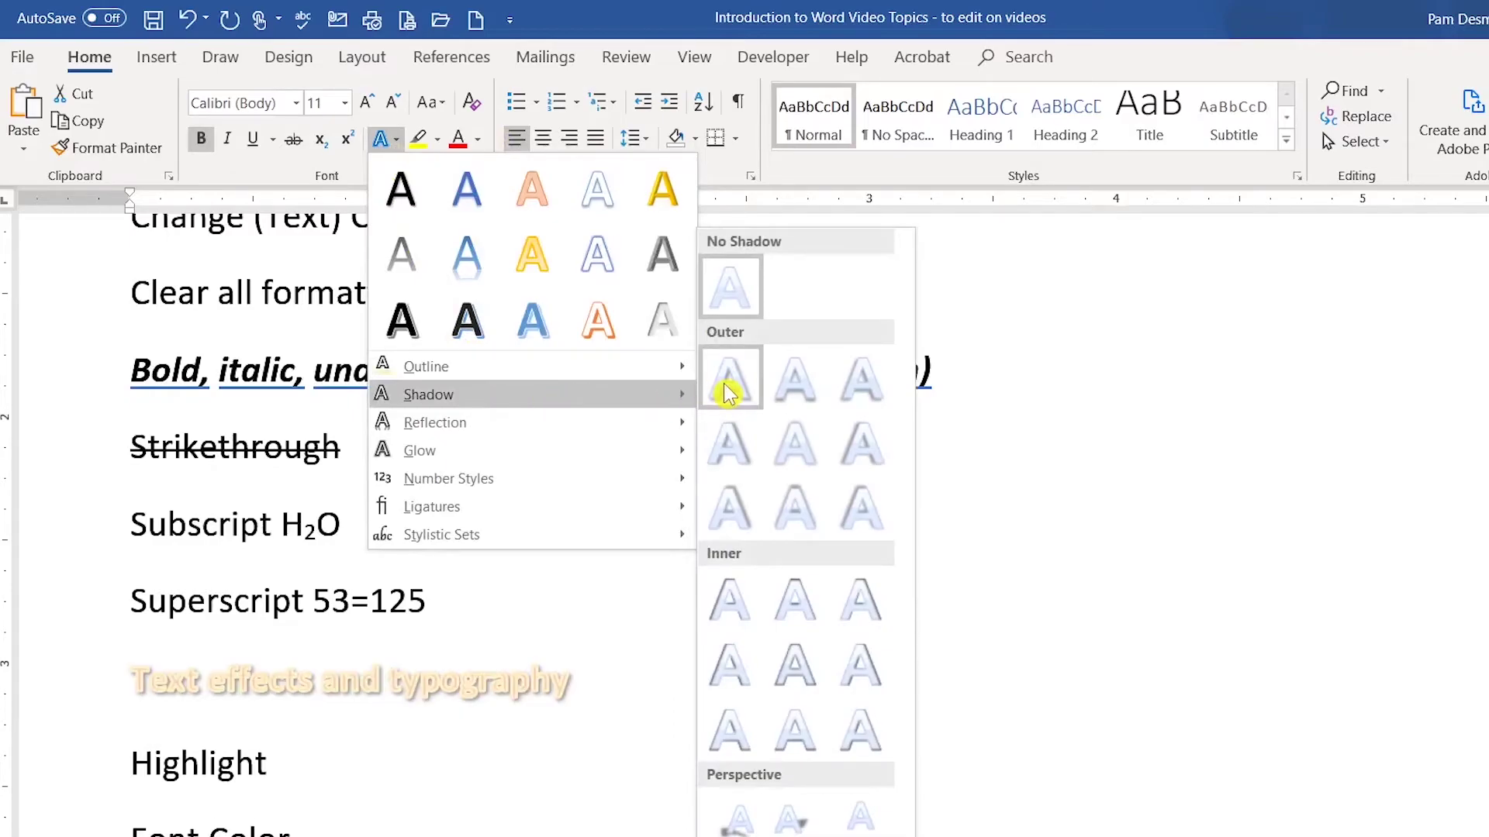
pyautogui.moveTo(565, 425)
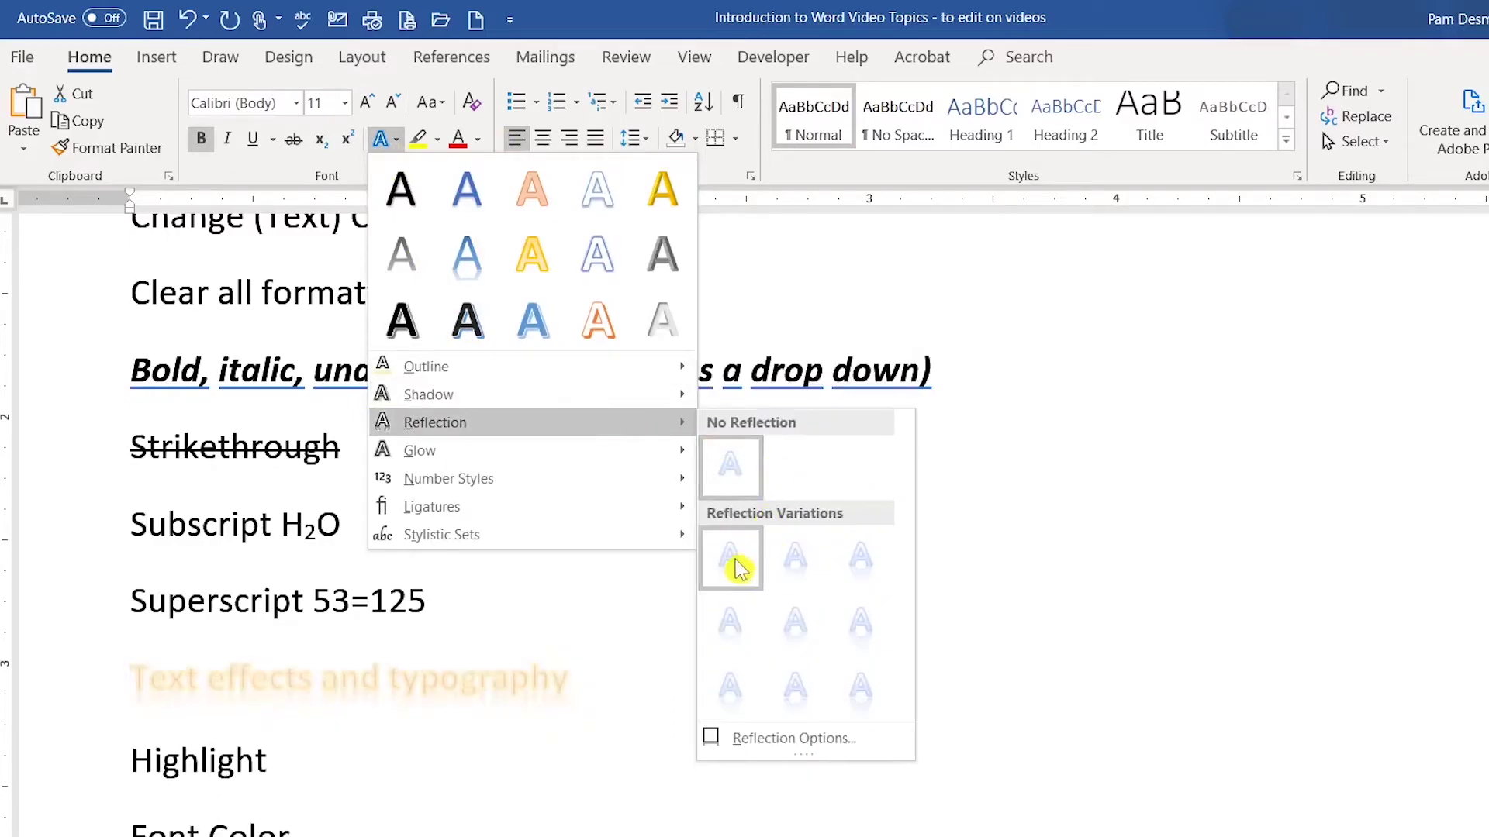
pyautogui.moveTo(683, 450)
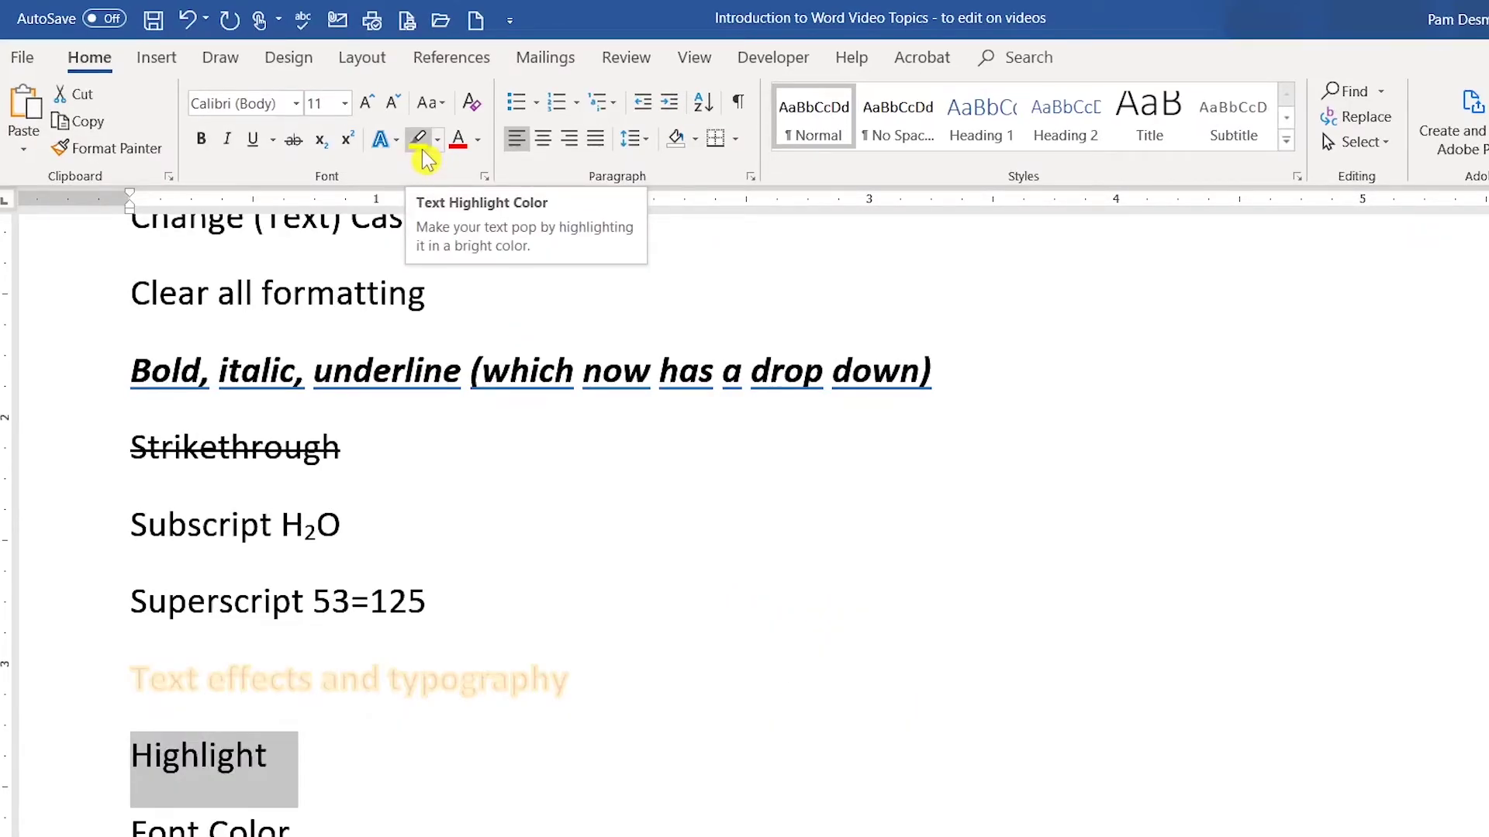
# Highlight the Highlight line in yellow and color the Font Color line Orange, Accent 2.
pyautogui.click(438, 143)
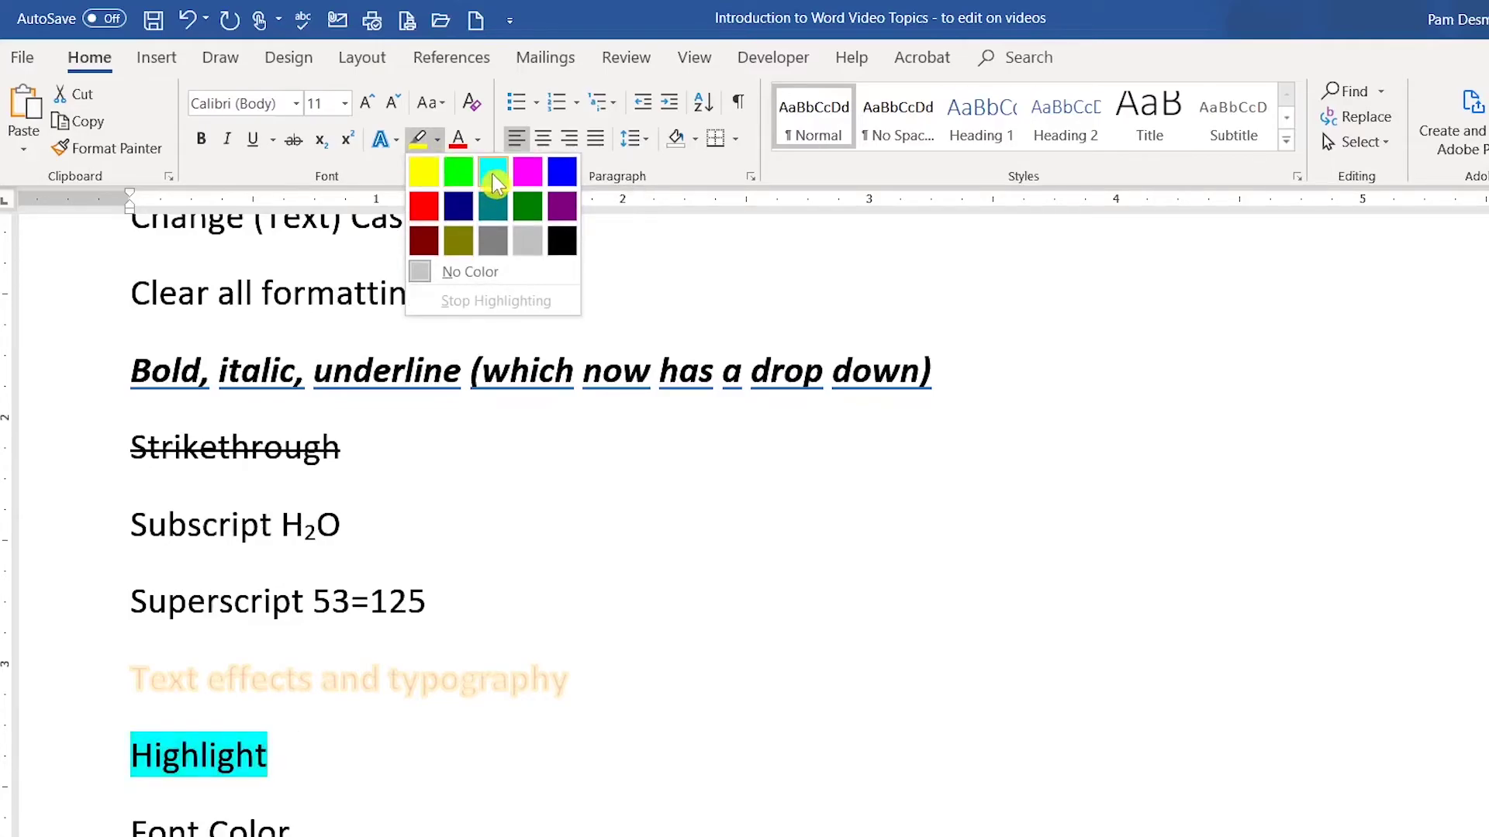
pyautogui.click(423, 170)
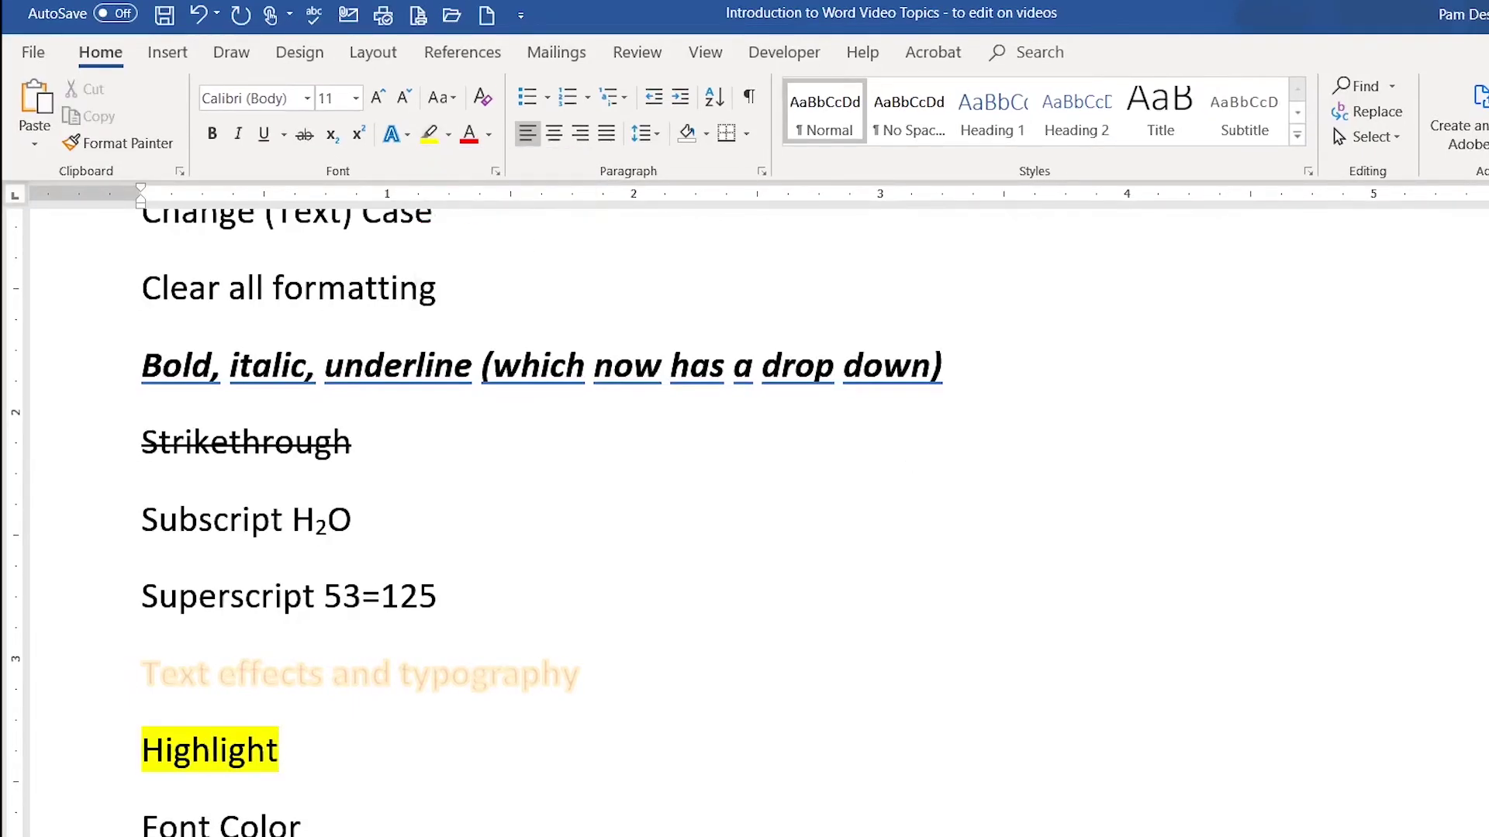
pyautogui.scroll(-3, 465, 520)
pyautogui.click(100, 558)
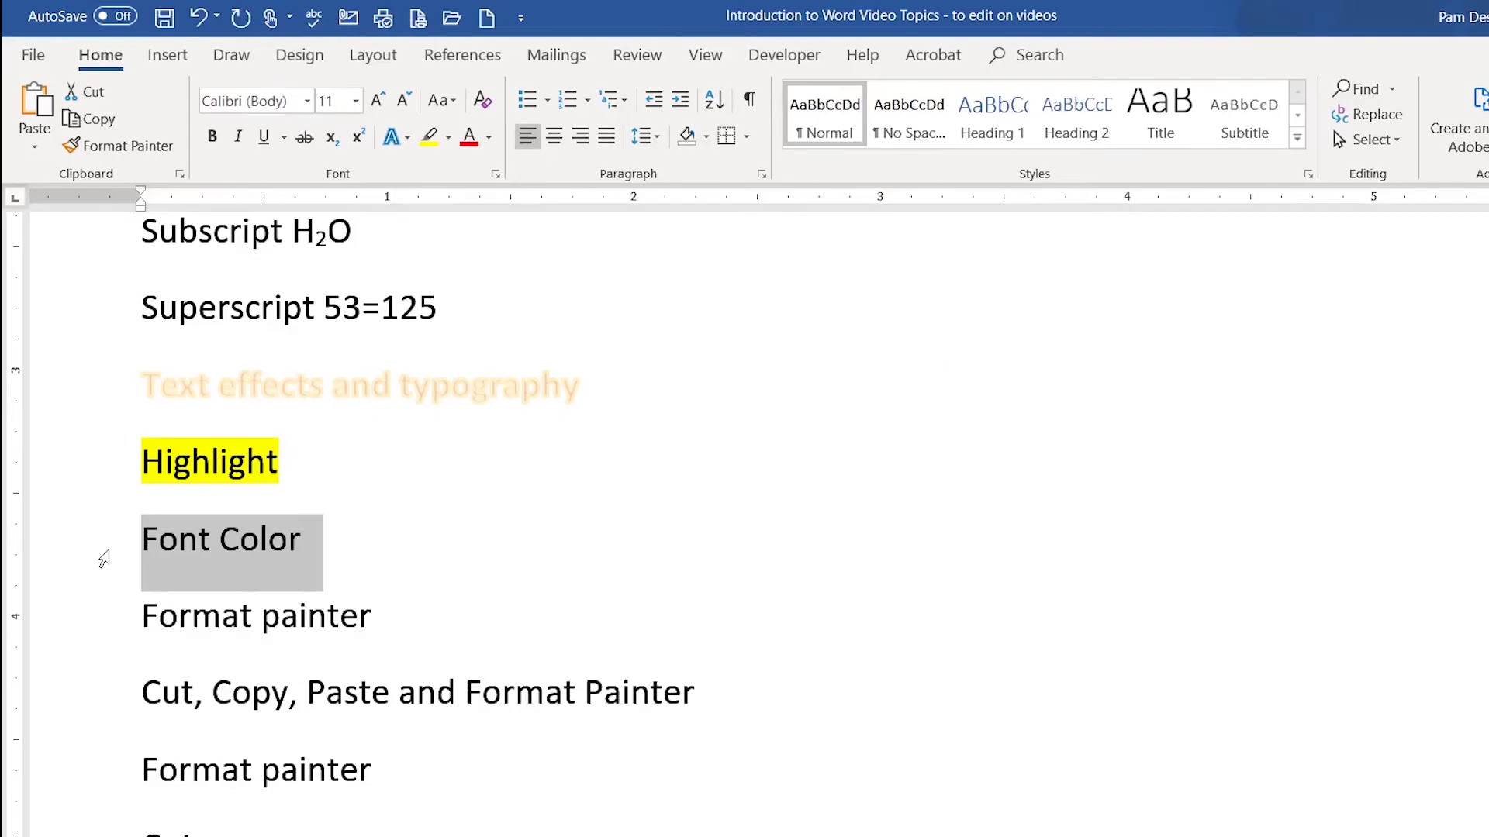
pyautogui.click(489, 140)
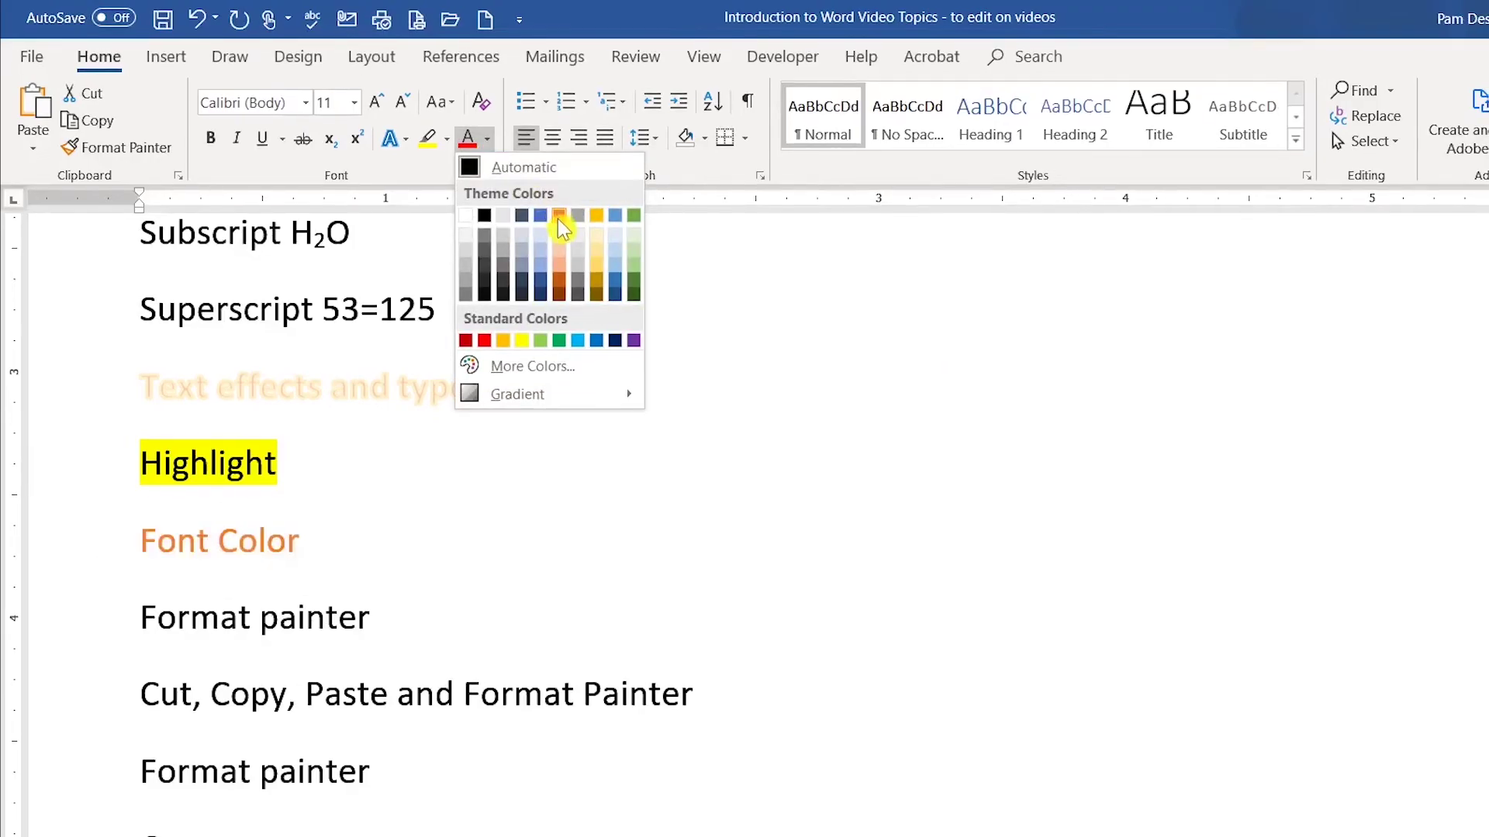
pyautogui.click(559, 216)
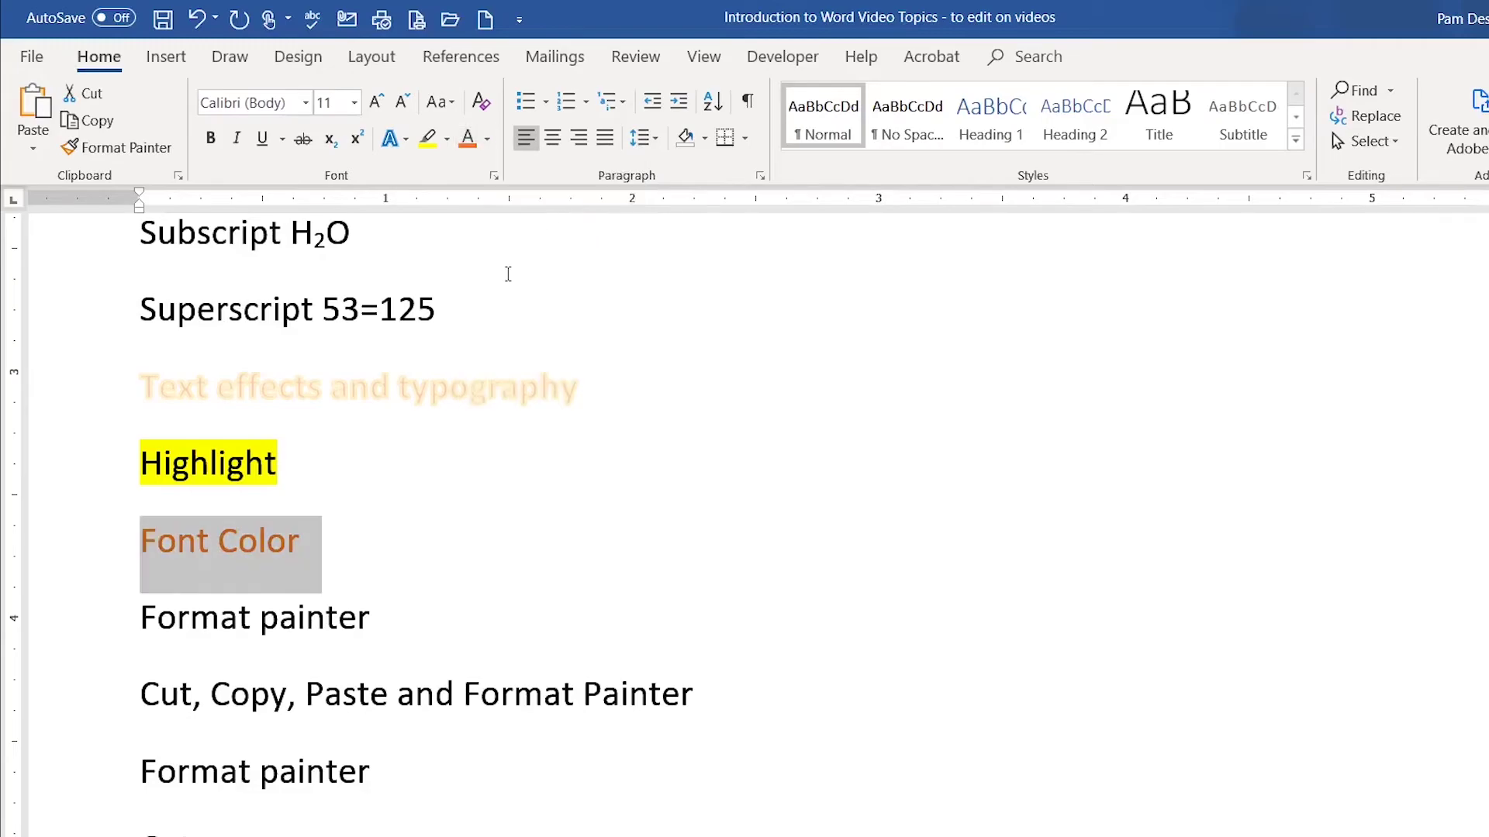
pyautogui.click(309, 558)
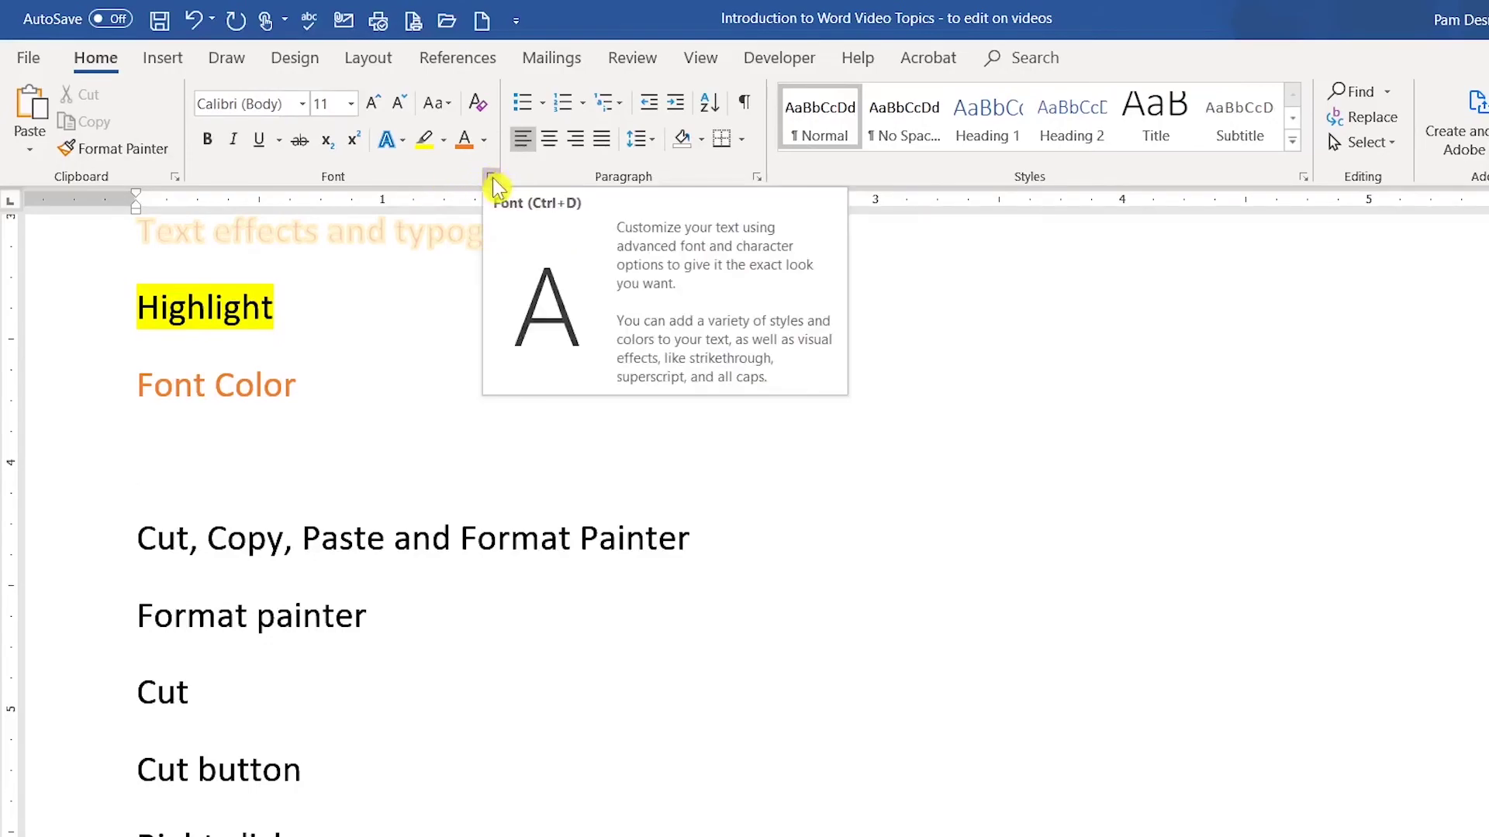
# Show the Font dialog's Advanced character spacing and OpenType settings, moved up and right.
pyautogui.click(492, 179)
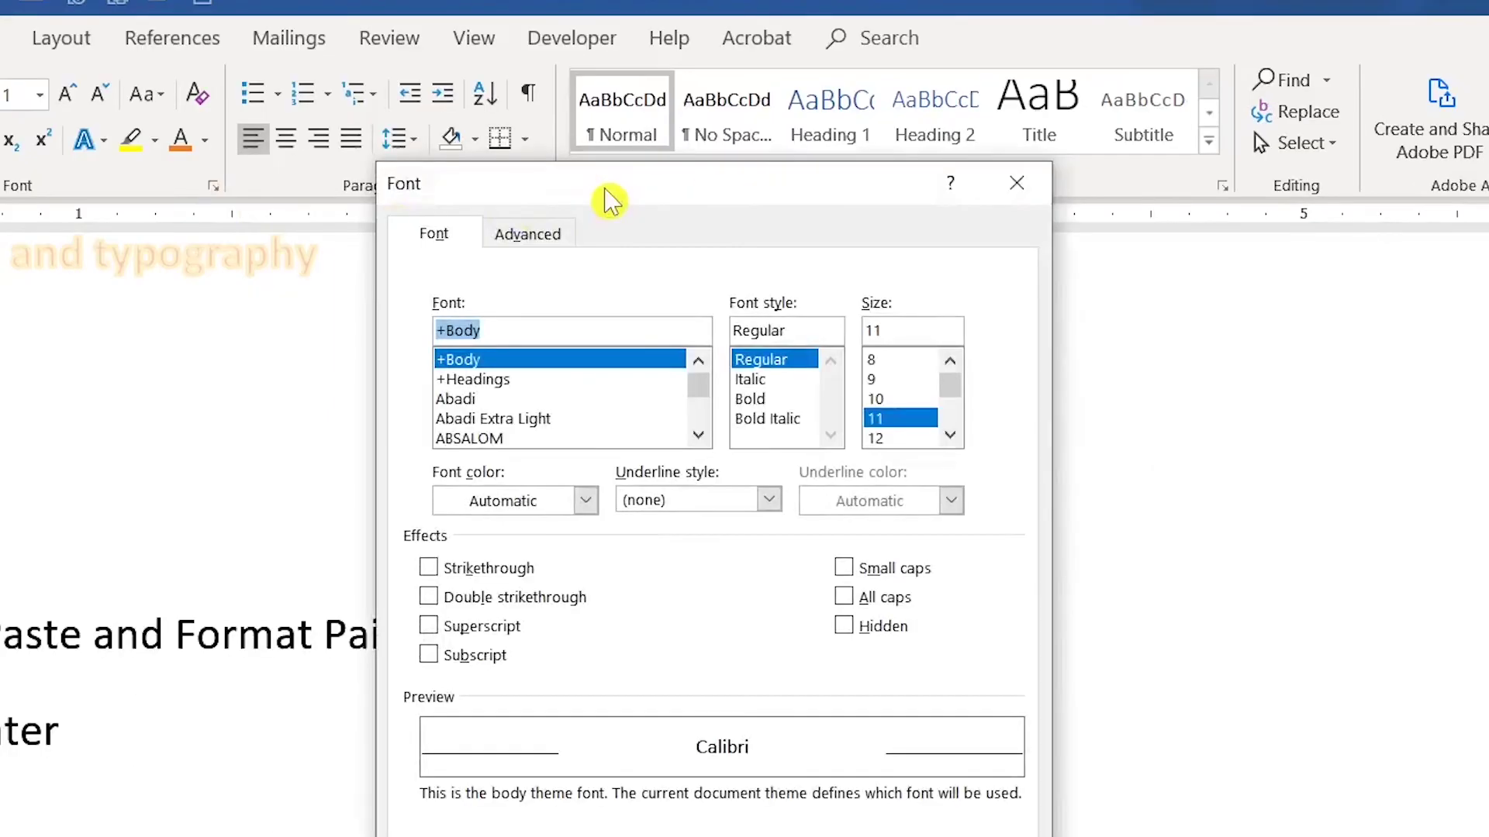
pyautogui.moveTo(611, 200); pyautogui.dragTo(731, 104)
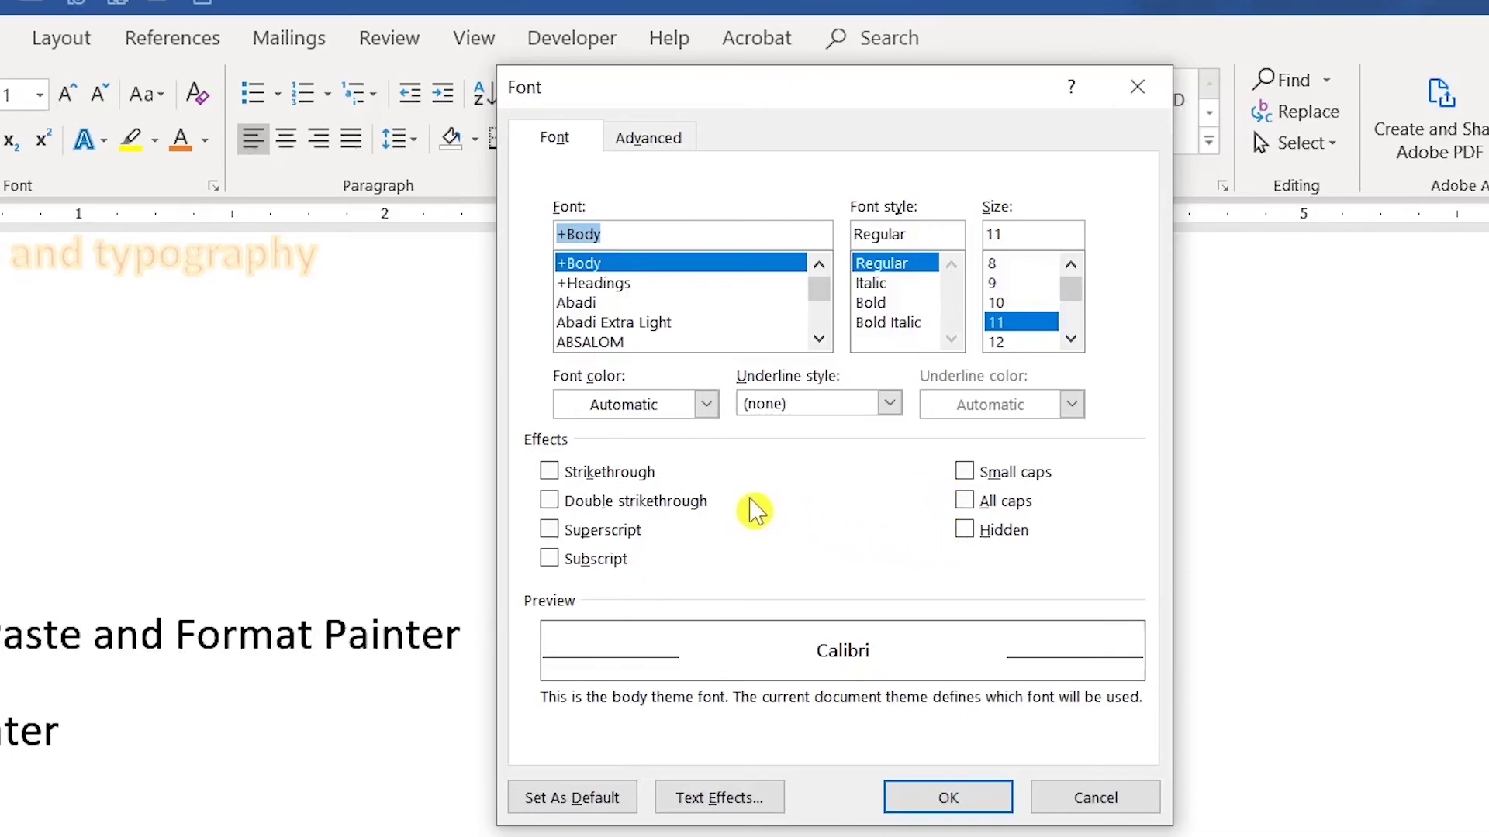
pyautogui.click(658, 155)
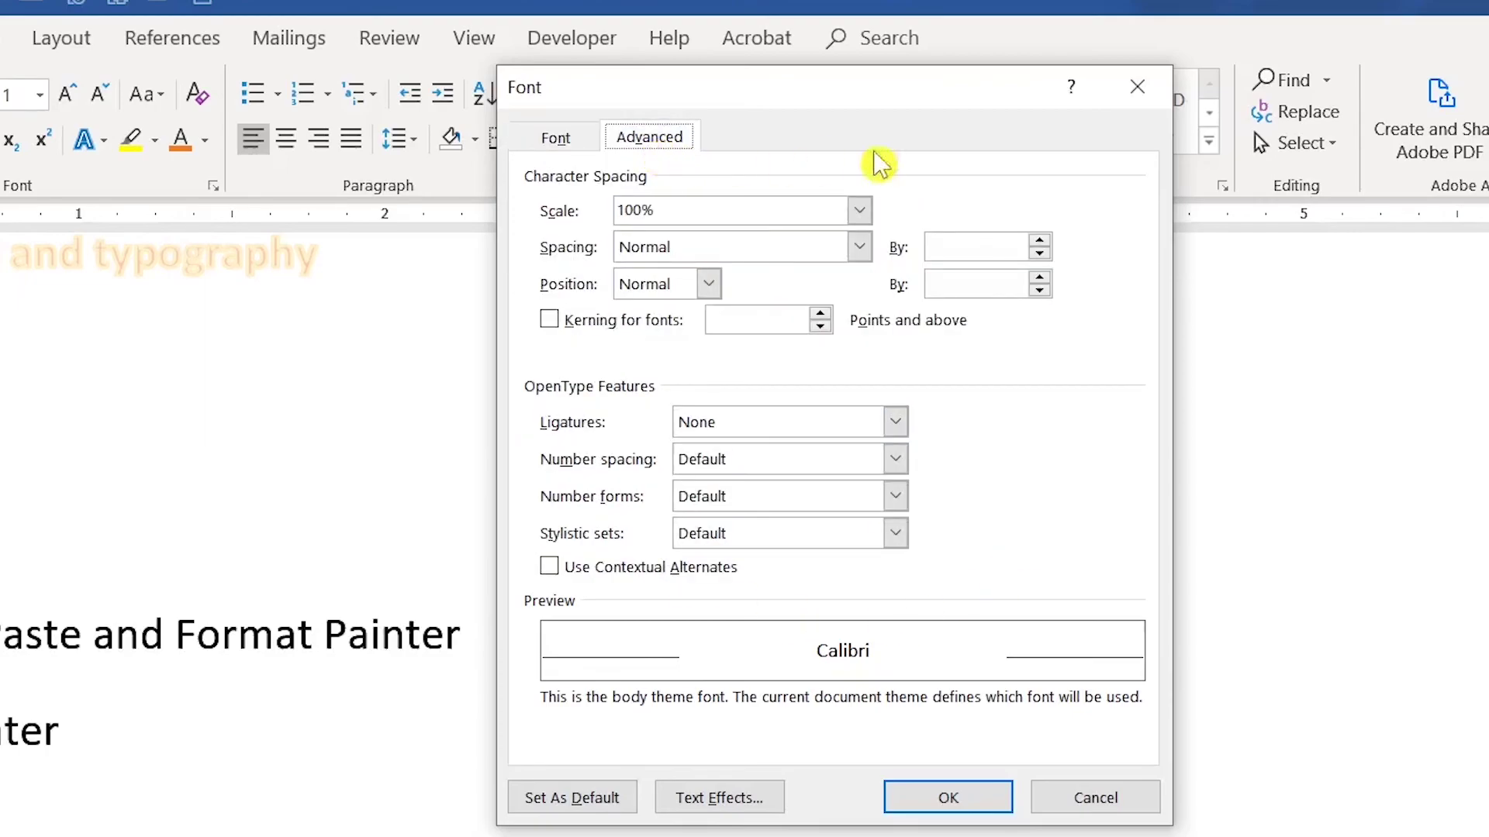